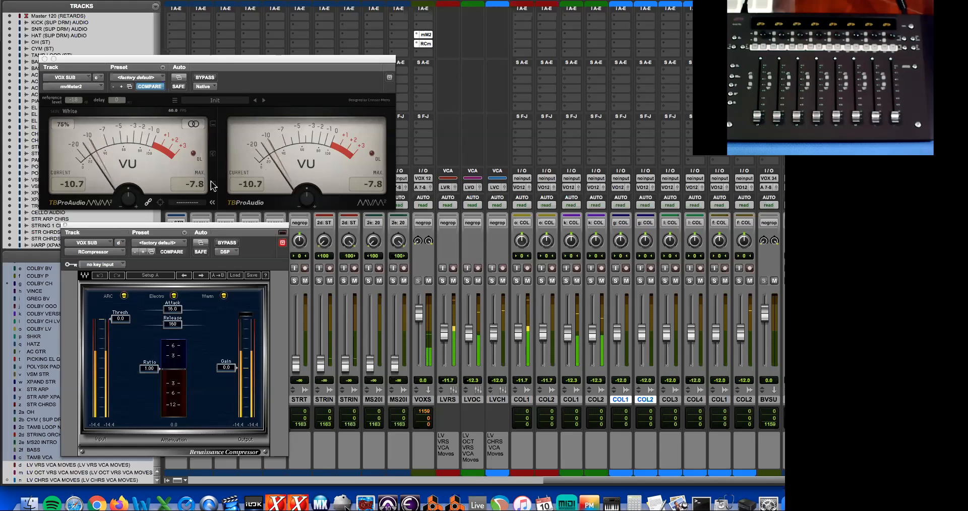
Step: Stop playback, set the VOX SUB Renaissance Compressor's output gain to 2.5, and play the vocals again
key("space")
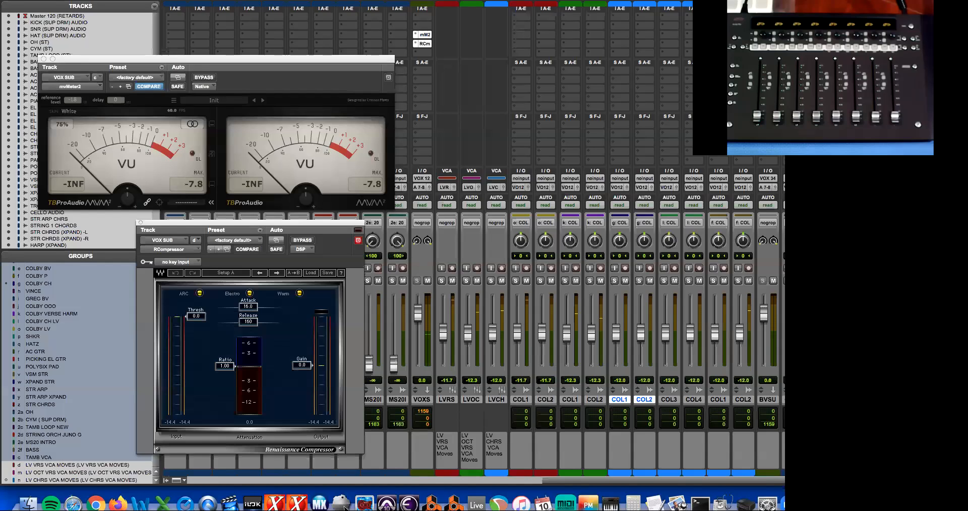
left_click(386, 504)
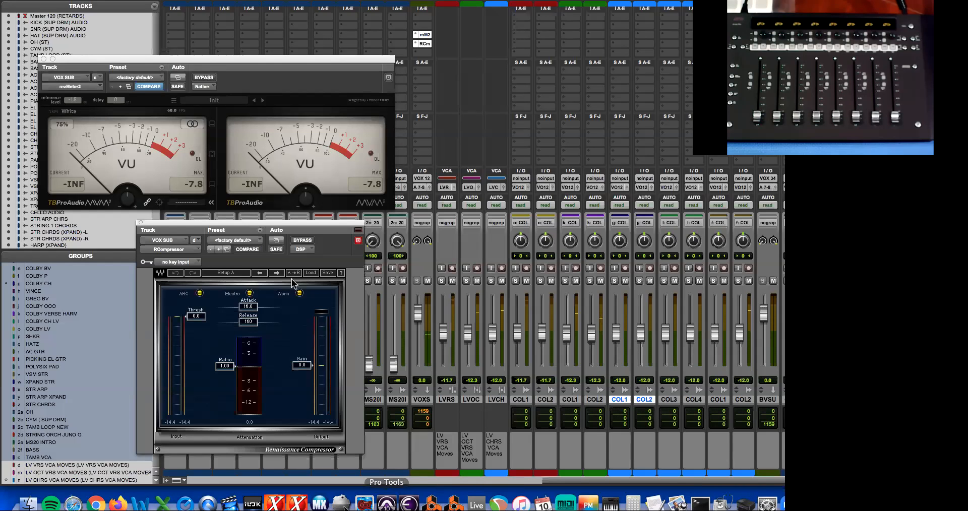
mouse_move(301, 365)
left_mouse_down()
mouse_move(301, 386)
mouse_move(301, 361)
left_mouse_up()
key("space")
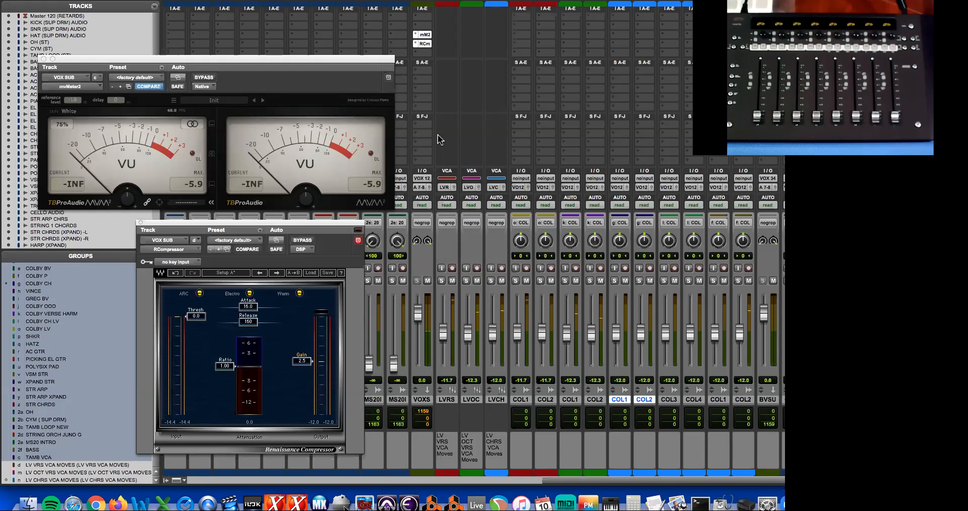
Step: Move the mvMeter2 insert on the VOX SUB below the Renaissance Compressor and reopen its meter window
left_click(425, 35)
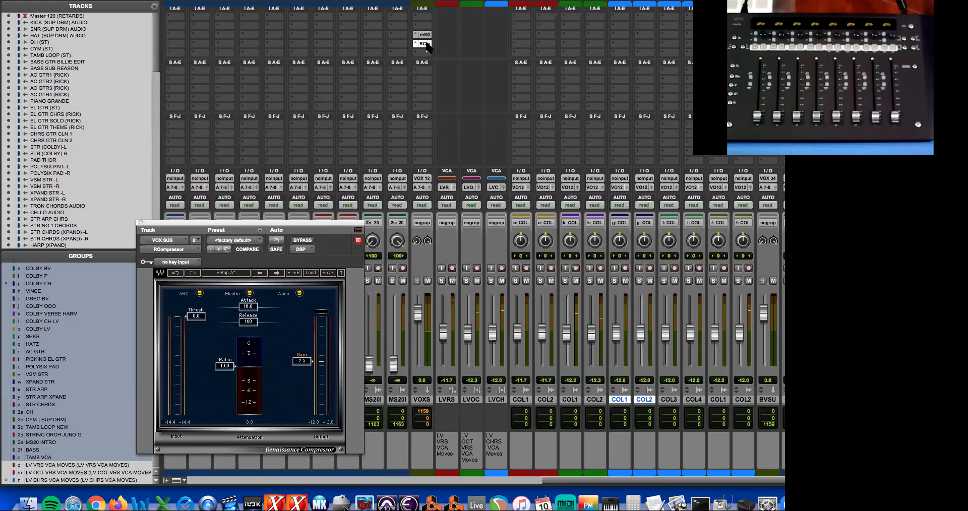
left_click_drag(428, 57, 428, 56)
left_click(426, 53)
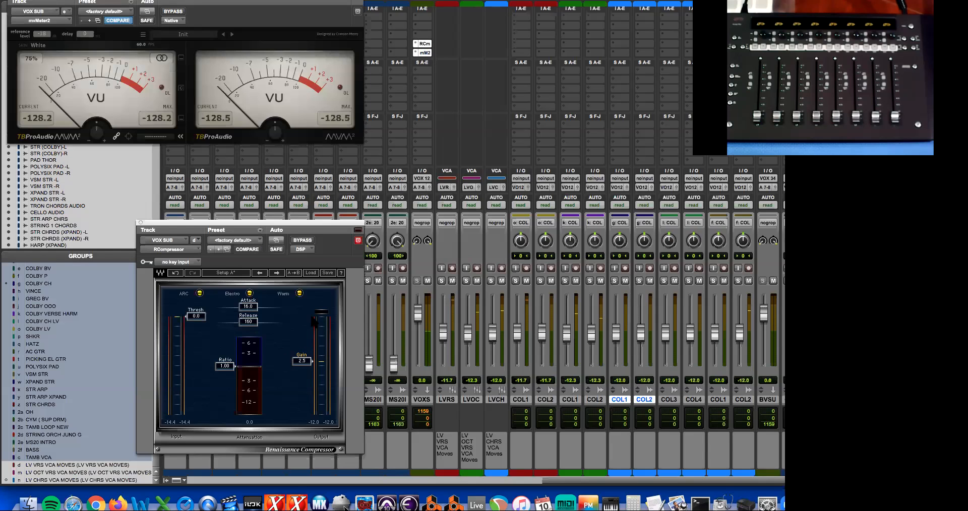
Step: Adjust the Renaissance Compressor's output gain to 3.2 while checking the vocal level on the VU meter
mouse_move(300, 369)
left_mouse_down()
mouse_move(299, 398)
mouse_move(302, 354)
left_mouse_up()
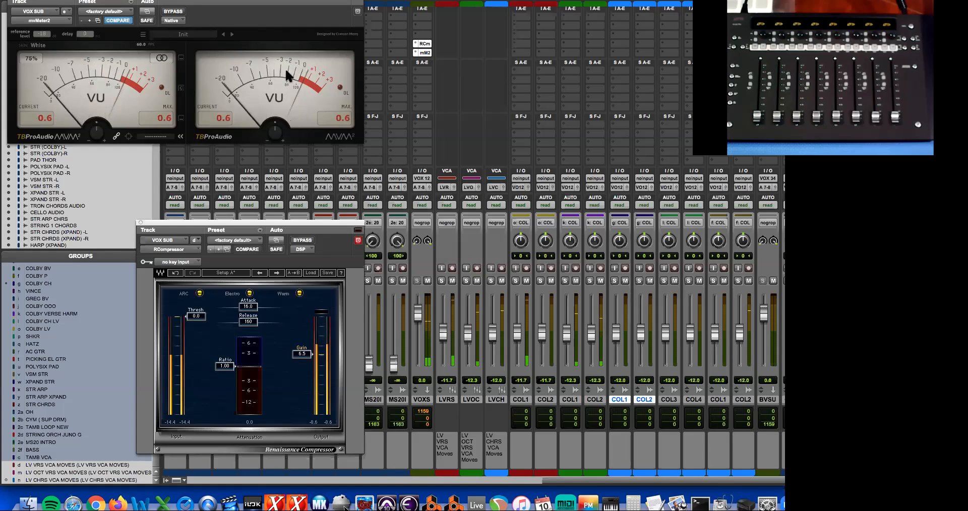
left_click_drag(302, 354, 304, 361)
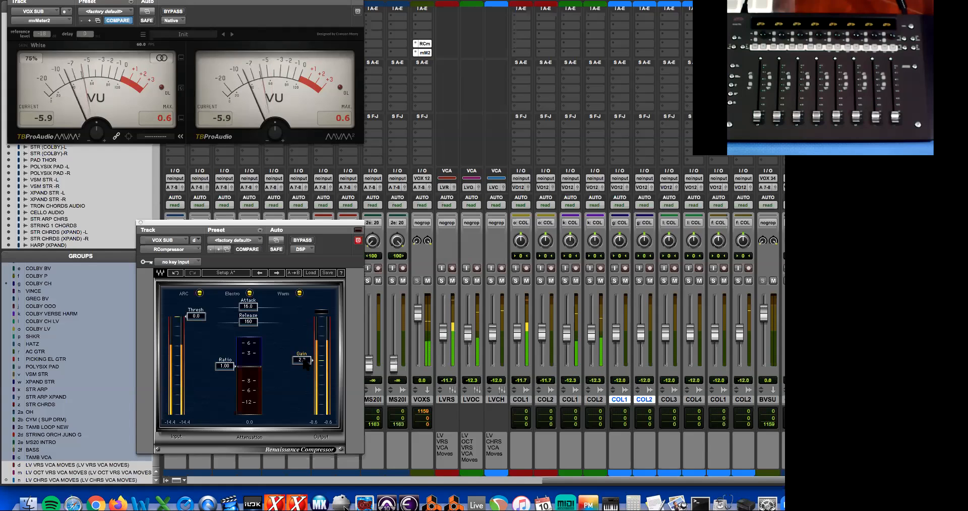
left_click_drag(305, 366, 305, 363)
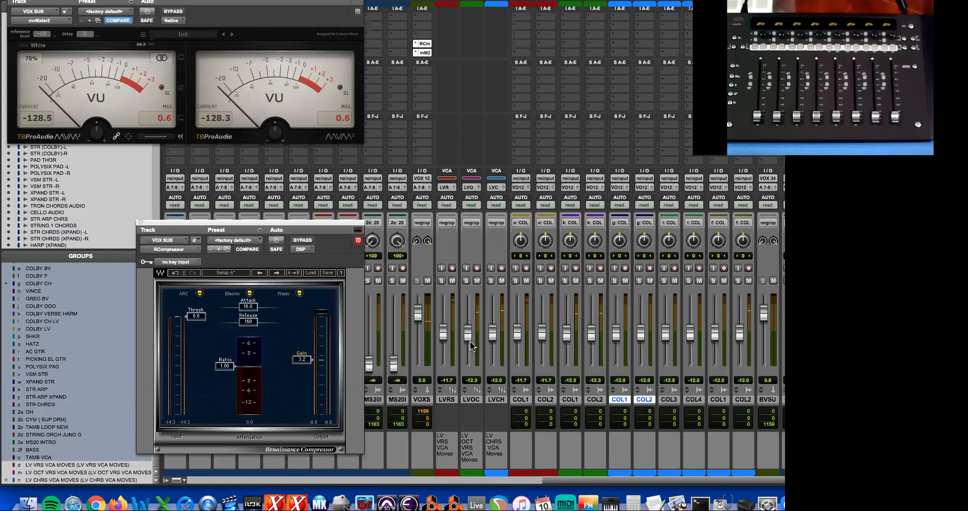
Step: Pull the LVOC and LVCH VCA faders all the way down, leaving only the verse lead vocals up
left_click_drag(468, 339, 465, 388)
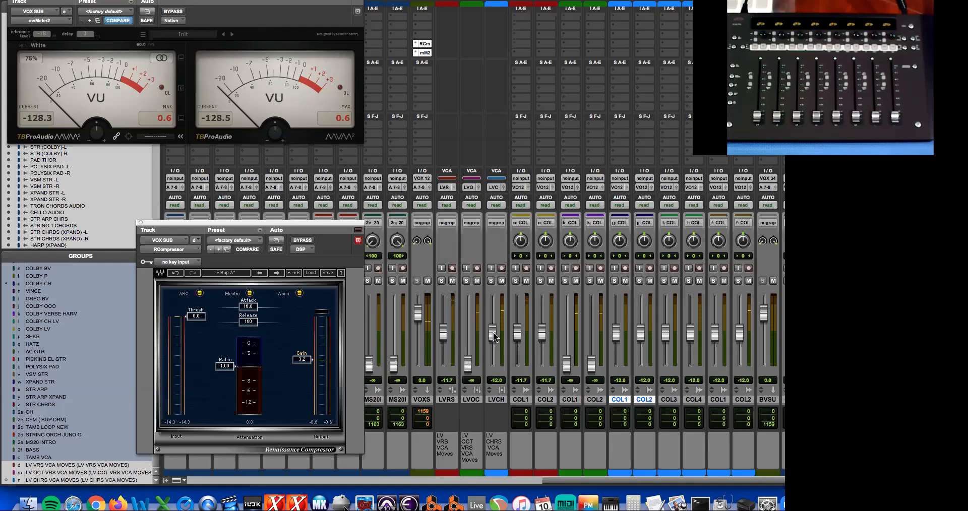
left_click_drag(492, 334, 496, 395)
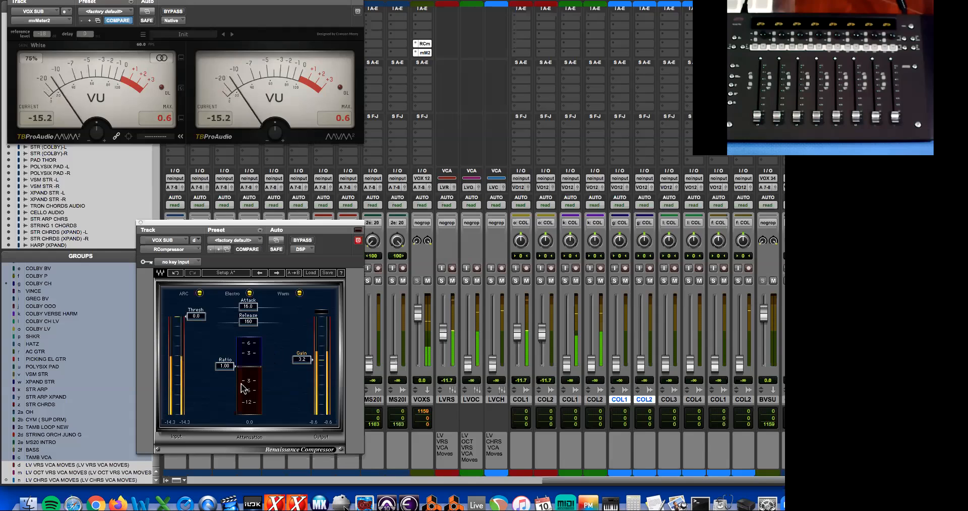
Step: Set the Renaissance Compressor to a gentle ratio of about 1.3 with a threshold of -23.7
left_click_drag(224, 367, 224, 371)
left_click_drag(198, 323, 206, 366)
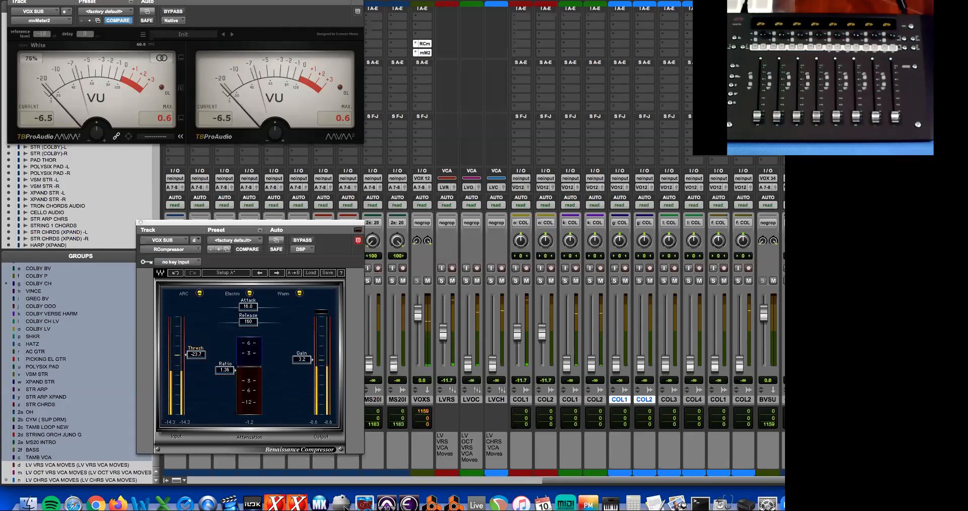
left_click_drag(221, 368, 221, 368)
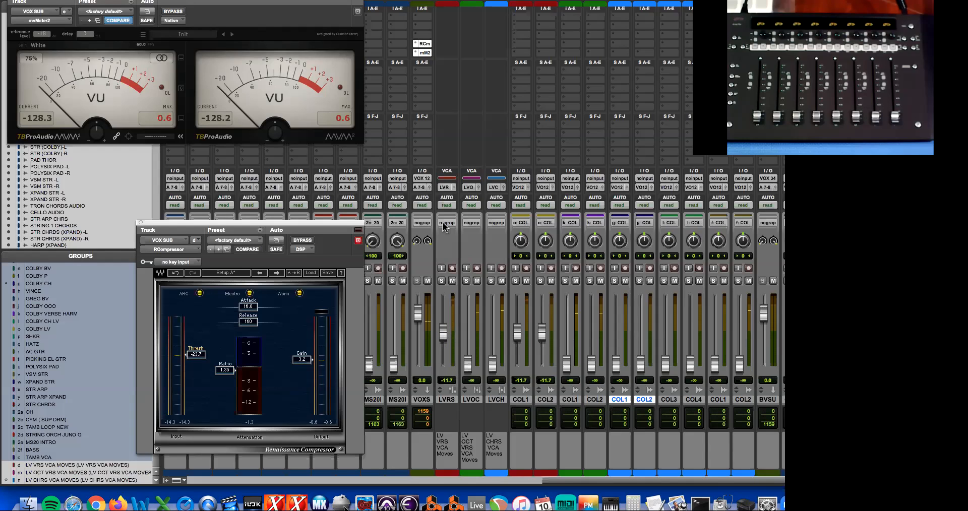
Step: Set the LVRS VCA's automation mode to touch
left_click(450, 208)
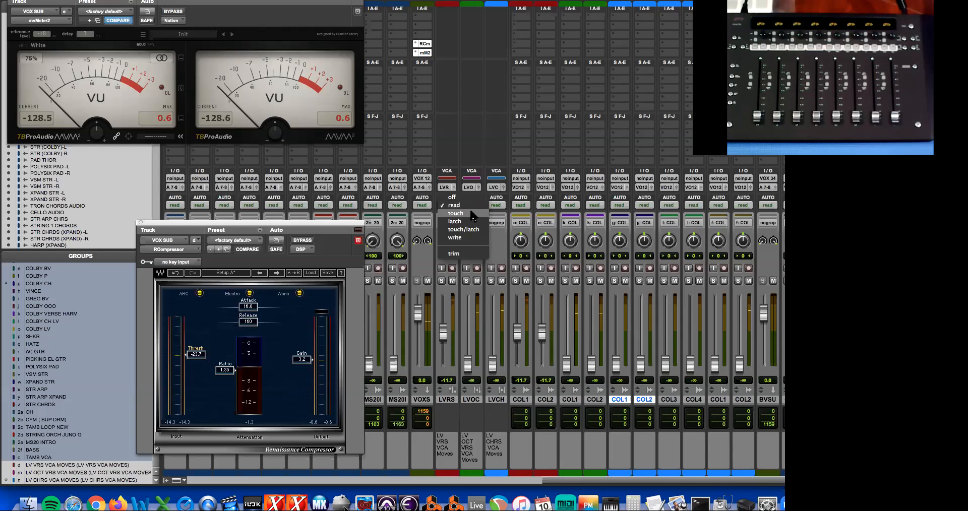
left_click(473, 214)
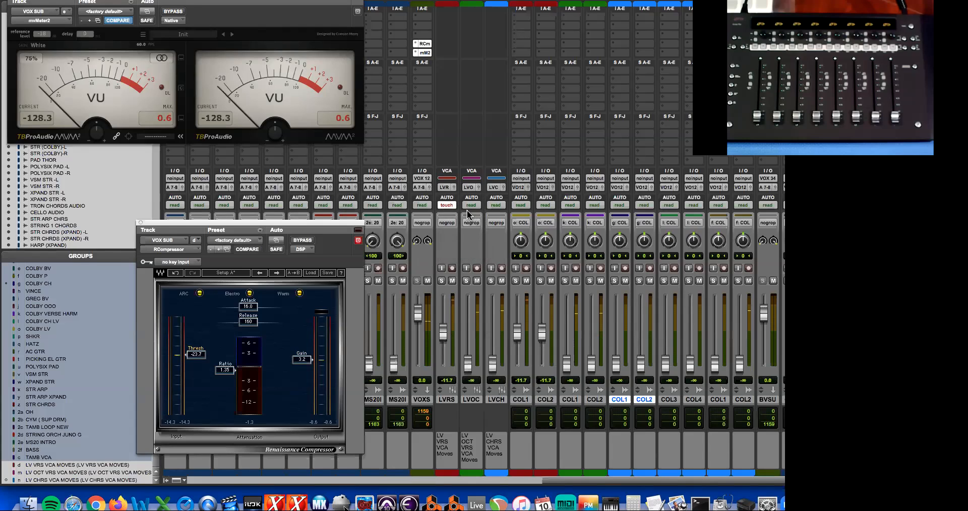
Step: Try a different automation mode on the first verse lead vocal track and return it to read
left_click(523, 207)
left_click(550, 215)
left_click_drag(442, 332, 447, 331)
left_click(522, 205)
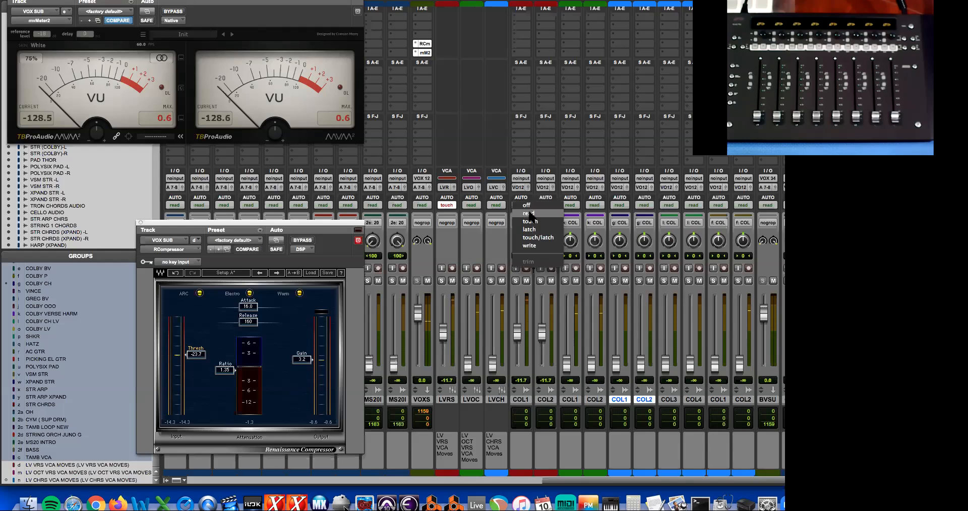
left_click(529, 213)
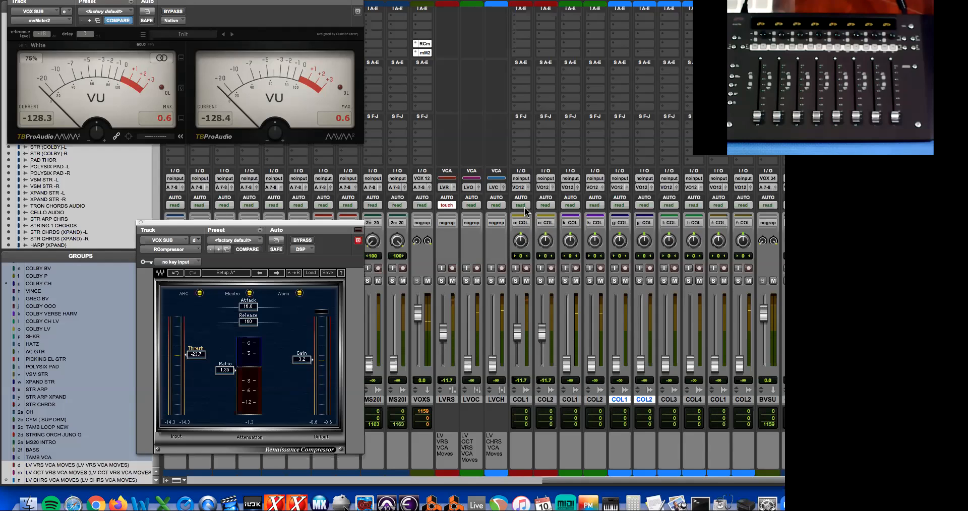
left_click(525, 206)
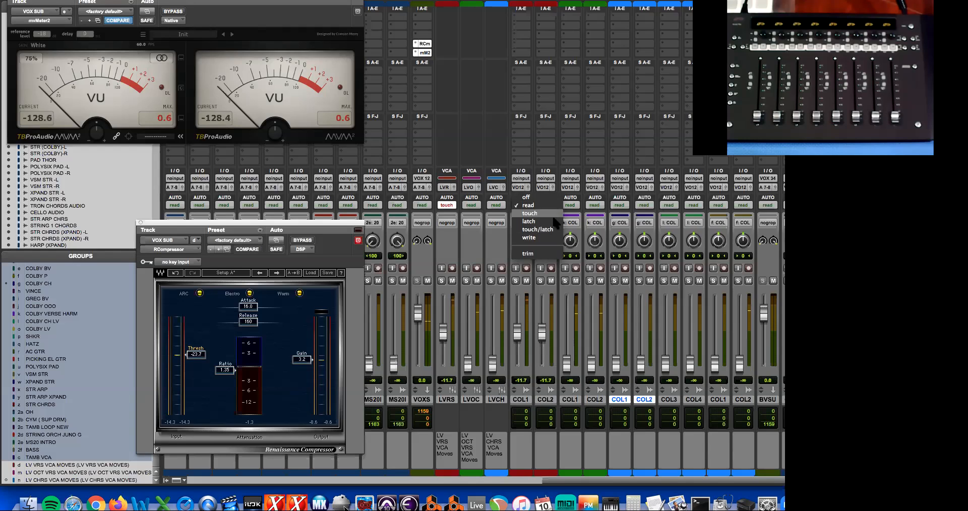
left_click(543, 178)
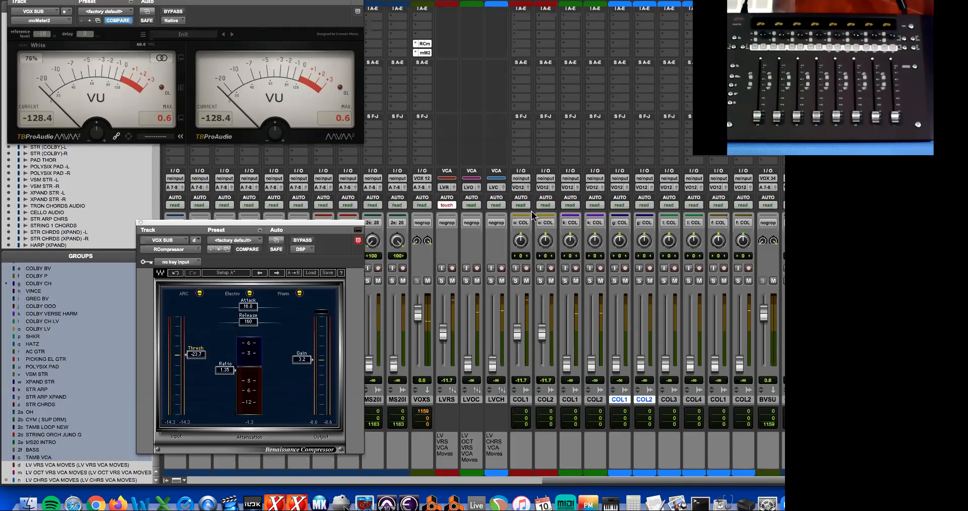
Step: Move the LVRS VCA fader to -11.3 dB
left_click_drag(441, 333, 443, 340)
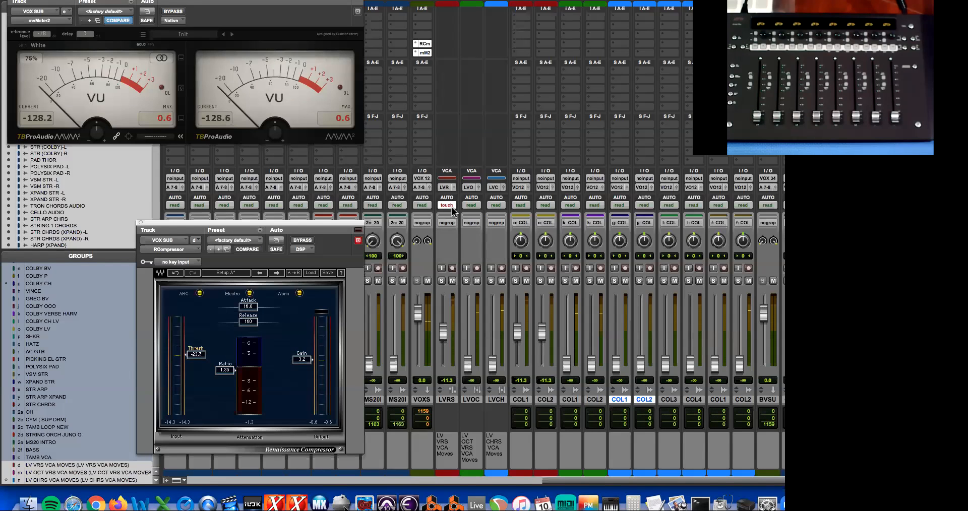
Step: Switch to the Edit window, enlarge the verse lead vocal VCA track, and move the compressor window clear of the track list
key("super+equal")
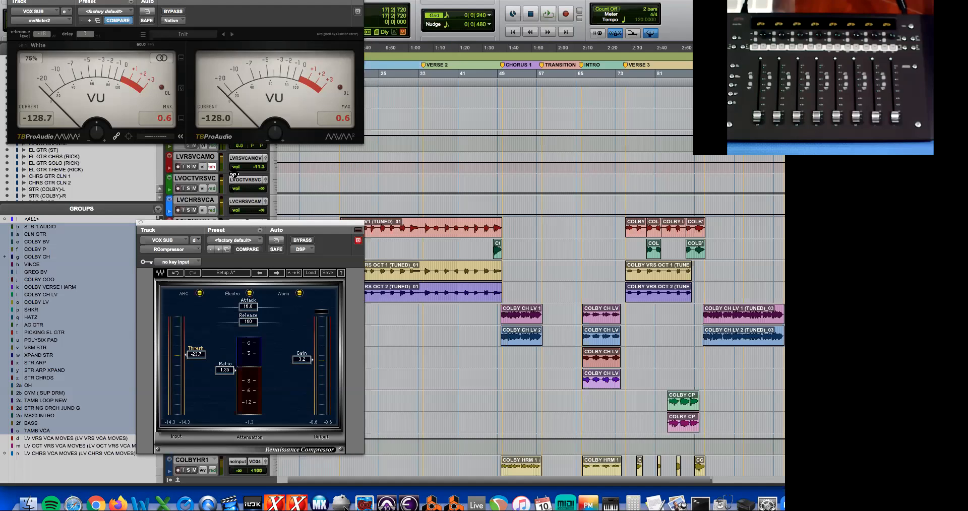
left_click_drag(217, 174, 218, 196)
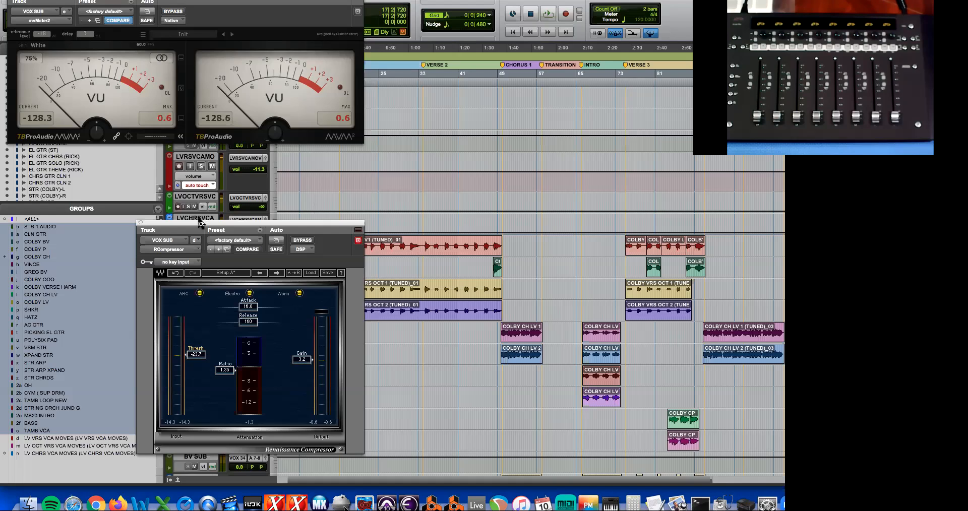
left_click_drag(191, 234, 110, 347)
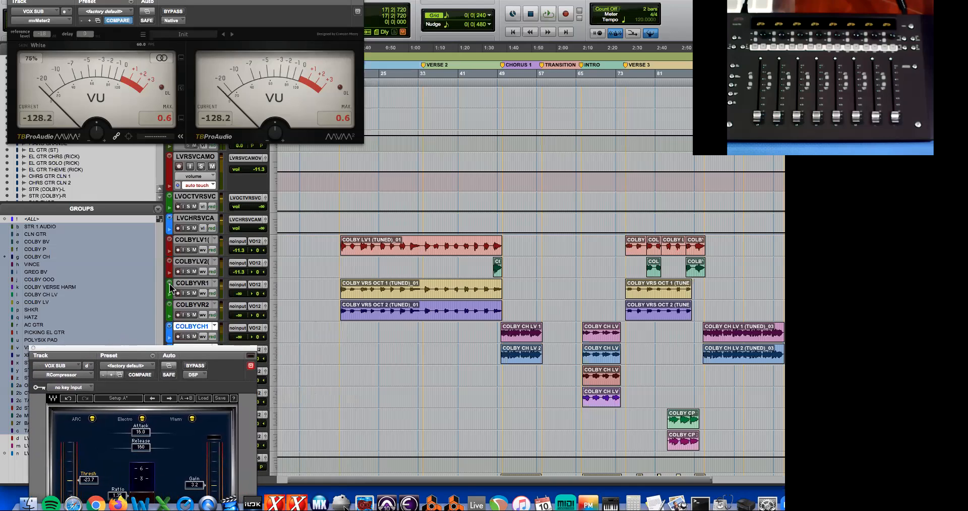
Step: Reorder the verse, octave and chorus VCA tracks so each sits directly above the vocal tracks it controls
left_click(207, 160)
left_click_drag(207, 160, 203, 231)
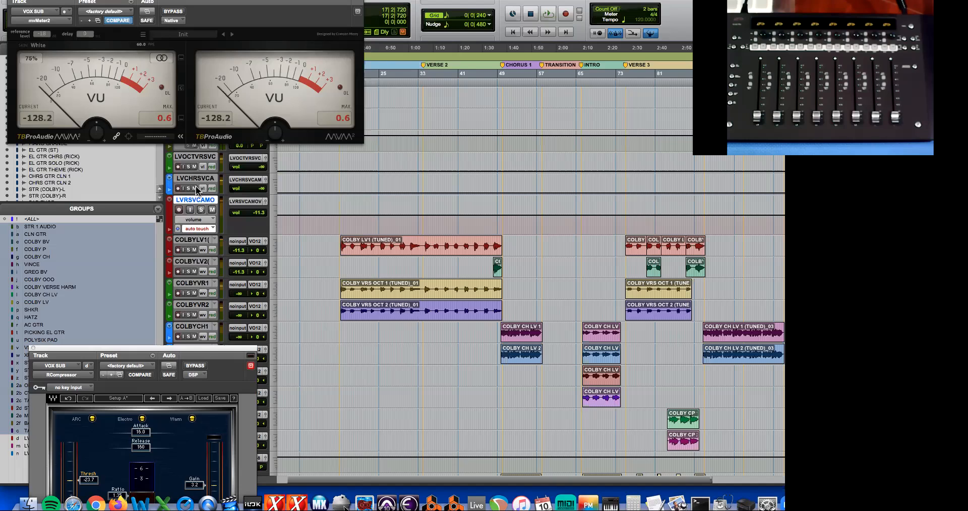
left_click(199, 161)
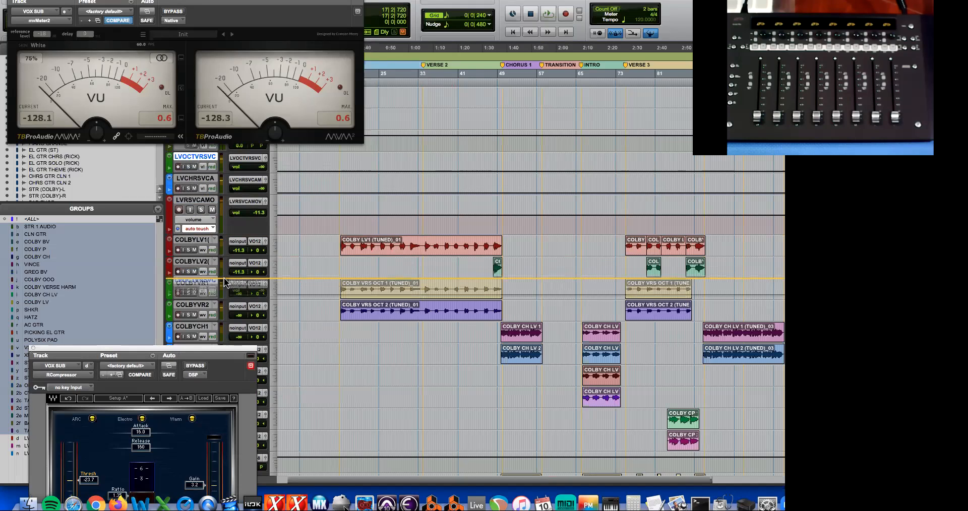
left_click_drag(374, 288, 371, 285)
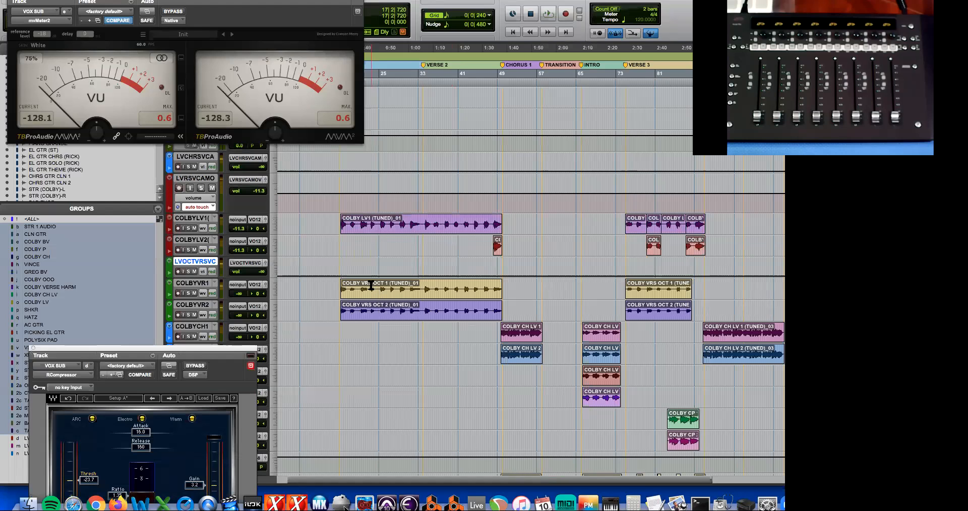
left_click_drag(204, 160, 240, 318)
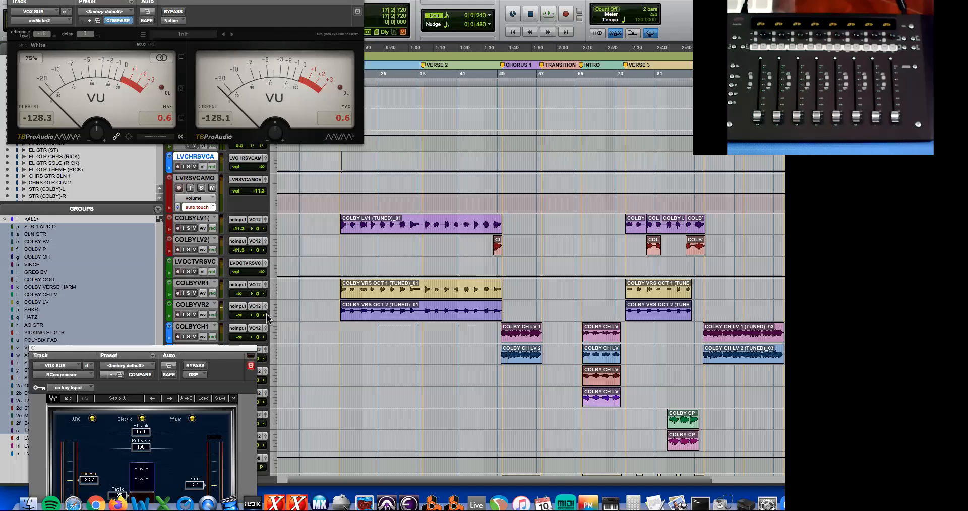
Step: Increase the track height of the two verse lead vocal tracks below their VCA
scroll(379, 290, "right", 2)
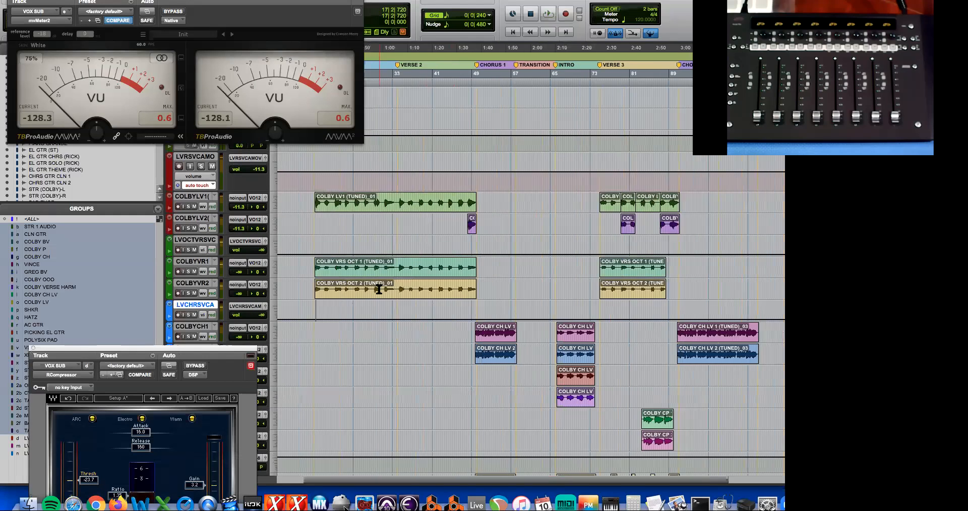
scroll(409, 270, "up", 2)
left_click(337, 229)
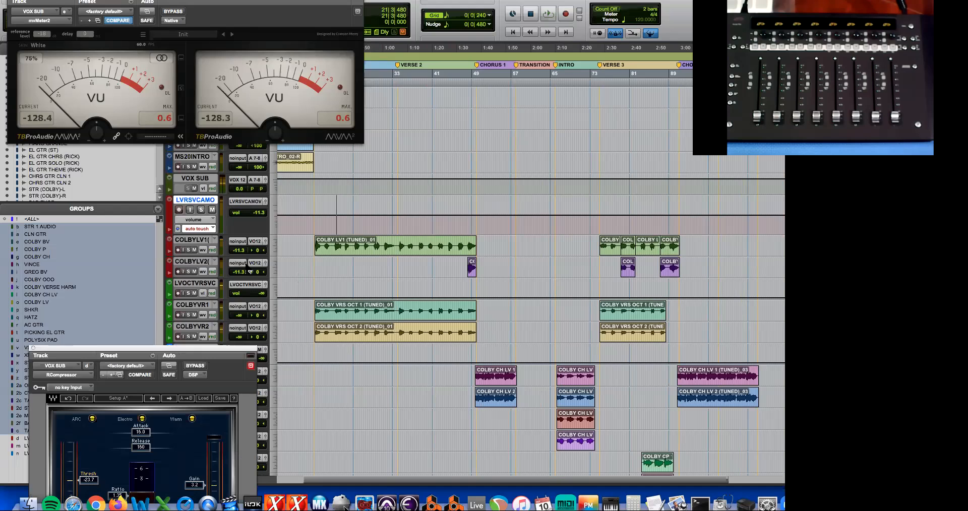
left_click_drag(216, 269, 220, 281)
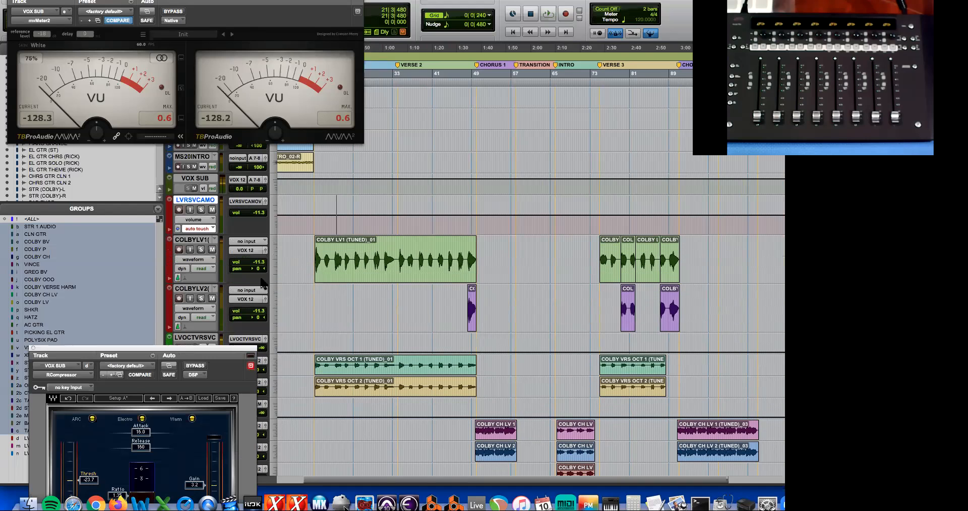
Step: Zoom in on the start of verse 1 and briefly play the lead vocal from the beginning of its first clip
left_click(338, 276)
key("super+bracketright")
key("super+bracketright")
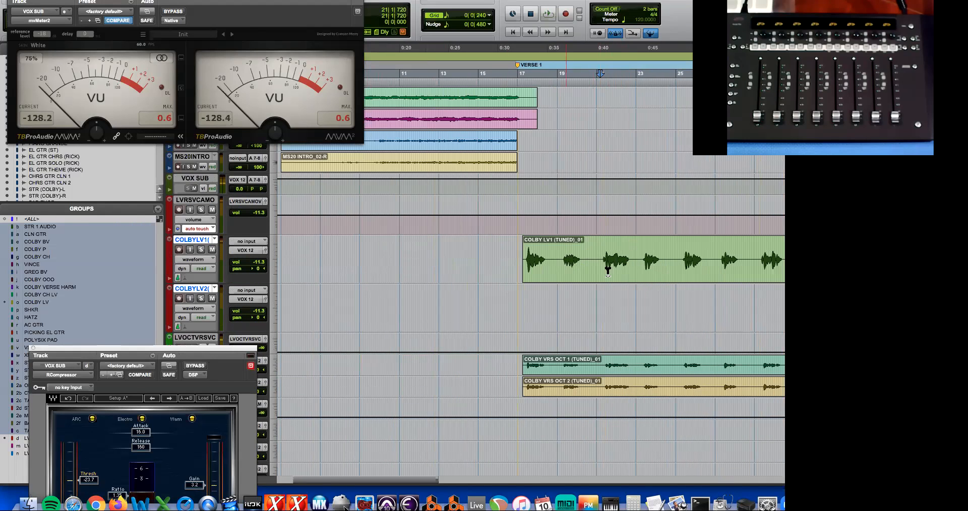
key("super+bracketright")
left_click(453, 292)
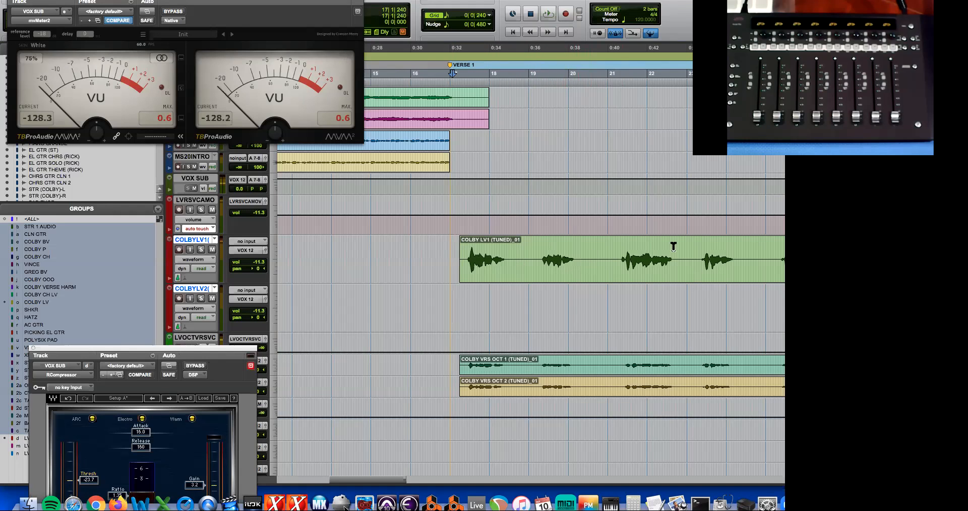
scroll(590, 295, "right", 6)
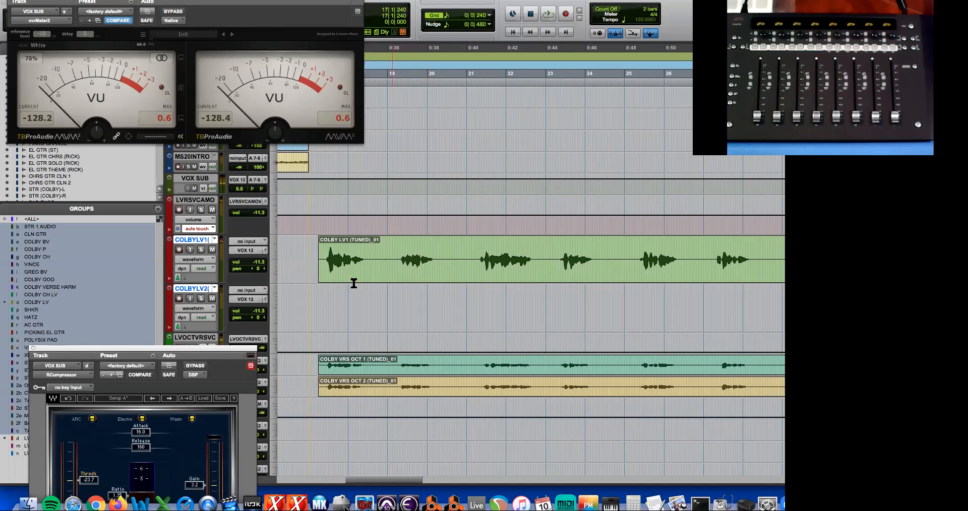
left_click(325, 299)
key("space")
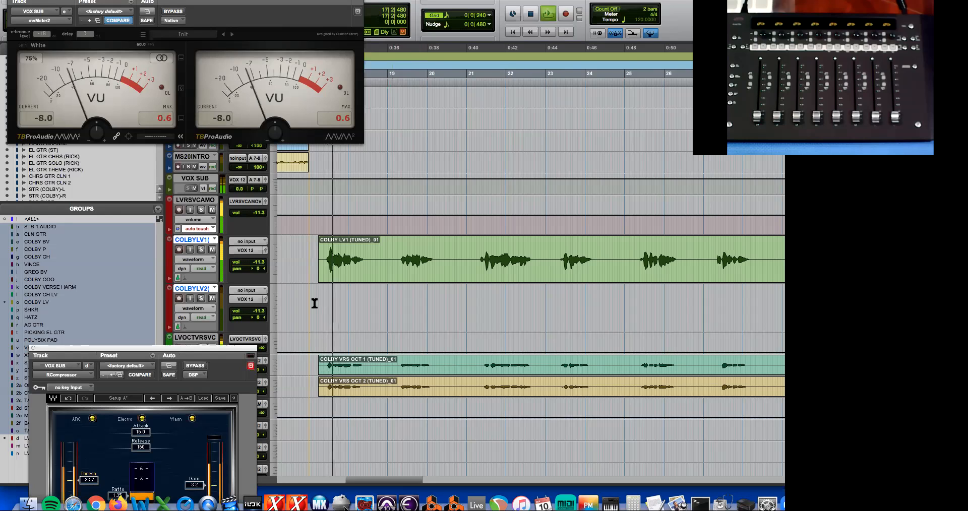
key("space")
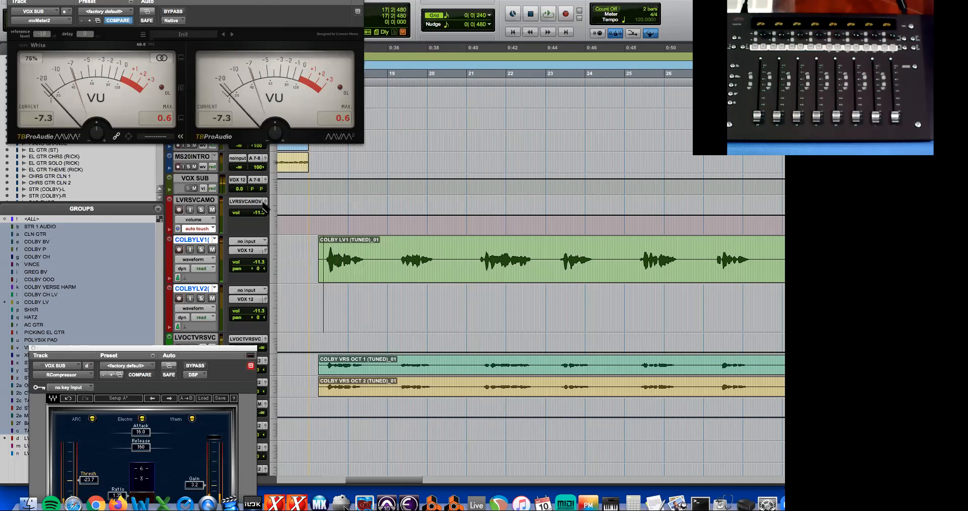
Step: Open the floating fader window for the verse lead vocal VCA track
left_click(265, 202)
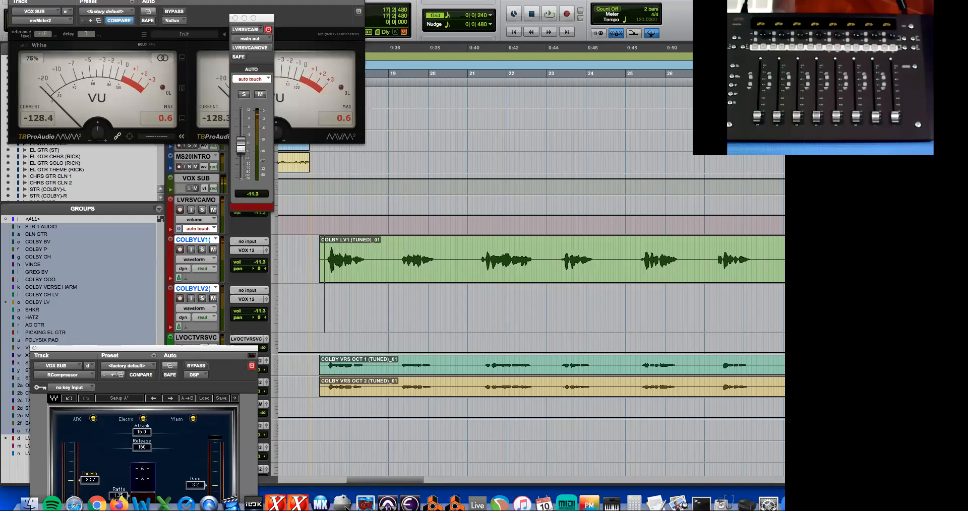
Step: Move the VCA fader window beside the verse lead vocals and show taller volume automation lanes beneath both lead vocal tracks
left_click_drag(262, 23, 274, 153)
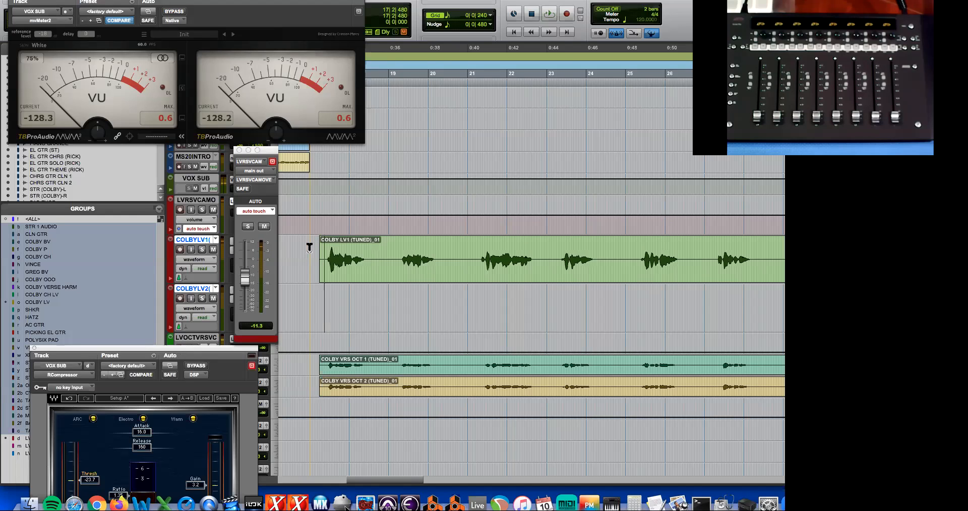
left_click(171, 279)
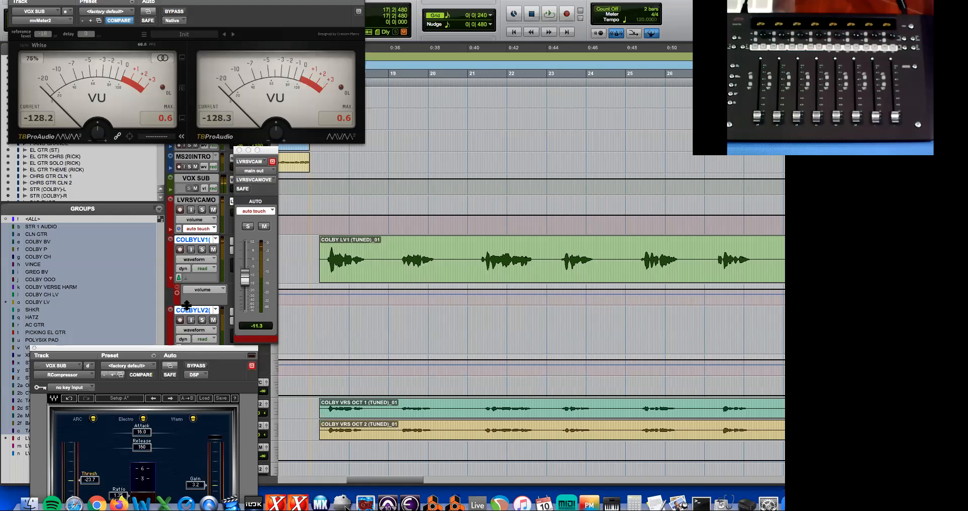
left_click_drag(187, 305, 188, 332)
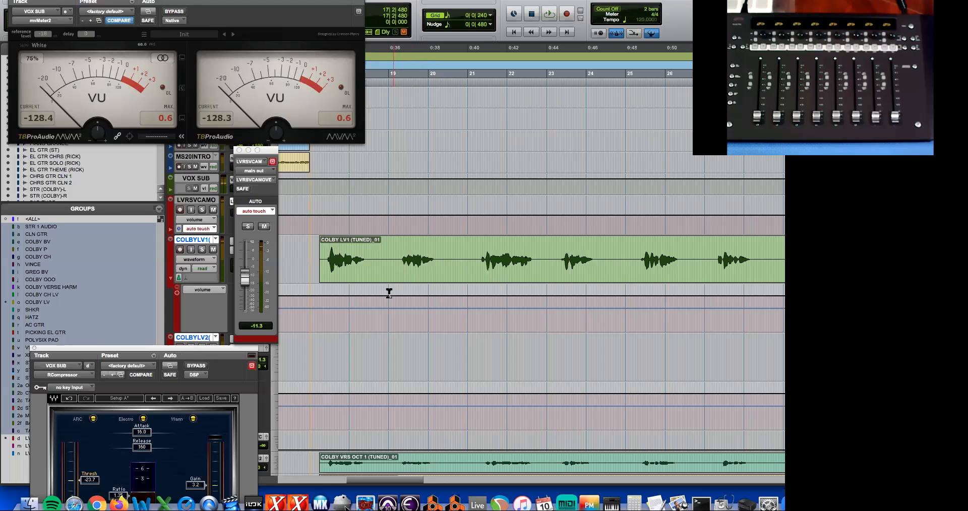
Step: Write volume boosts on the verse lead vocal VCA over the second and fourth phrases by riding its fader during playback
key("space")
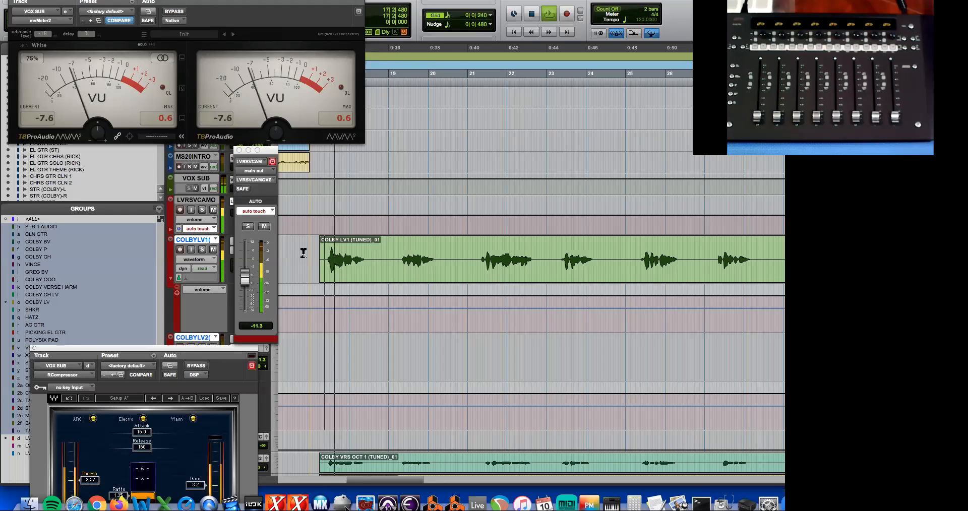
left_click_drag(245, 275, 247, 274)
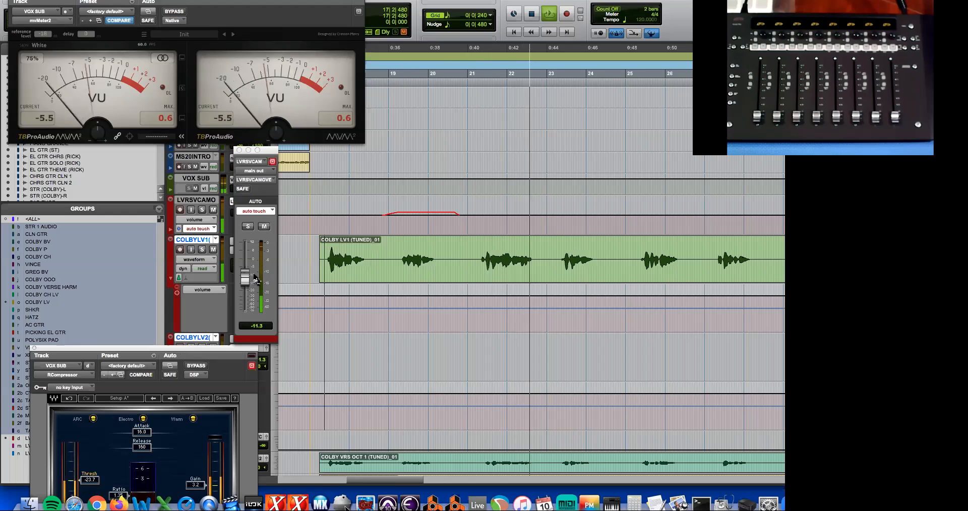
left_click_drag(247, 280, 247, 279)
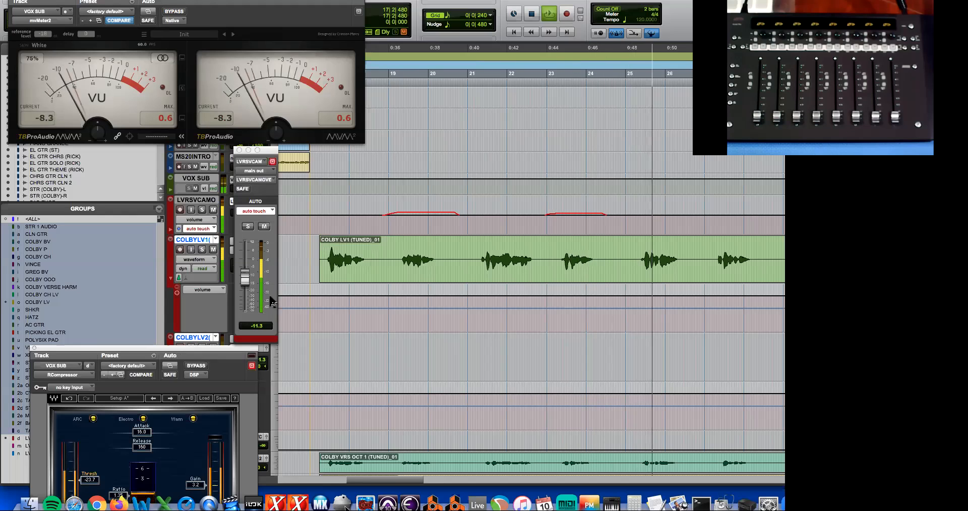
key("space")
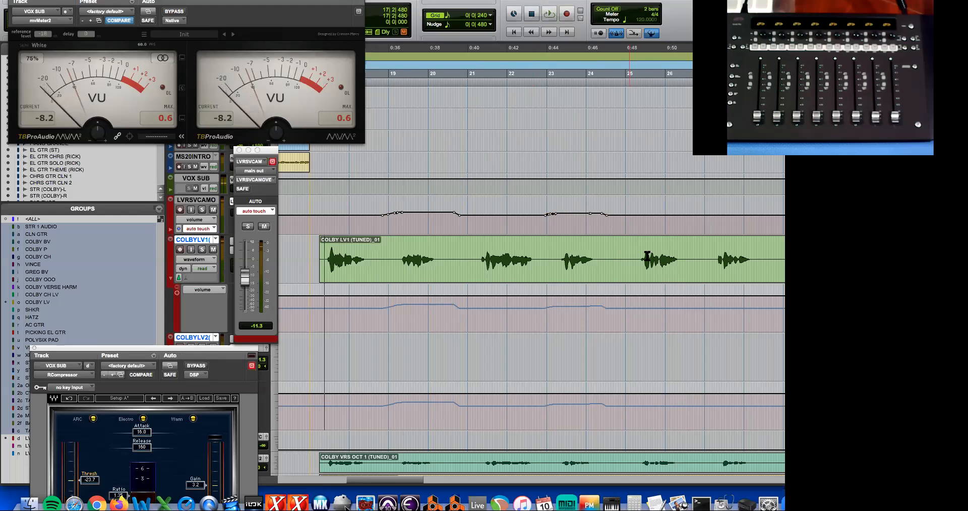
Step: Write a small VCA volume boost over the later part of the phrase starting near bar 25 and play it back
left_click(637, 260)
key("space")
left_click_drag(240, 282, 246, 279)
key("space")
key("space")
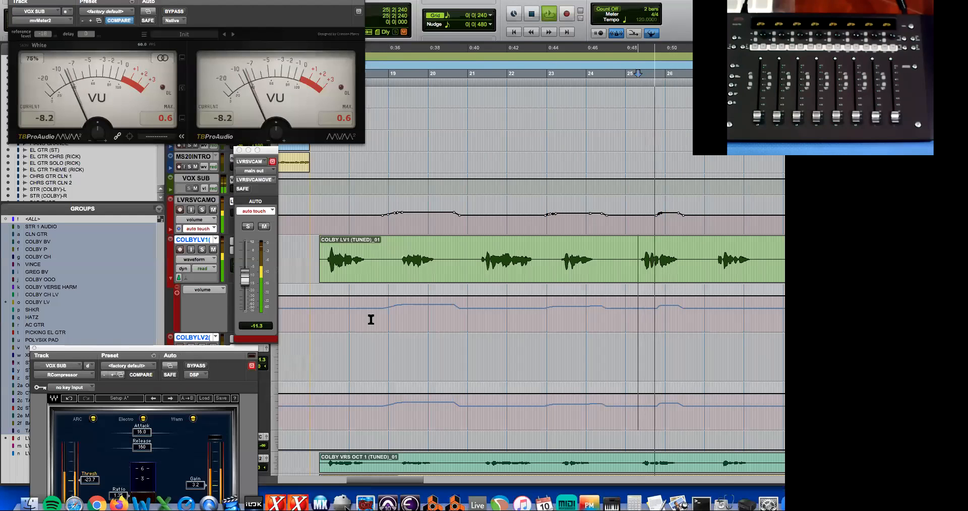
scroll(372, 319, "right", 1)
key("space")
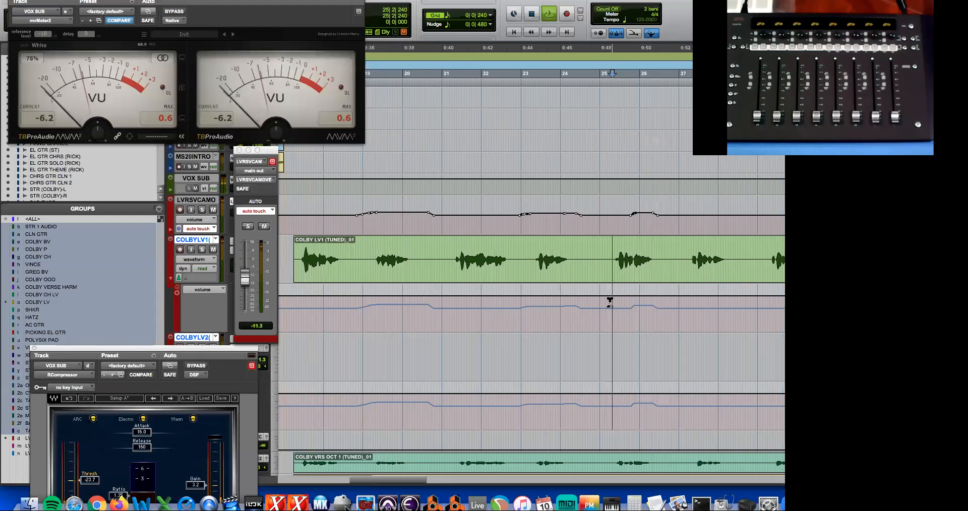
Step: Zoom in on the phrase between bars 25 and 26, move the meter window off the tools and set the Pencil tool to freehand drawing
key("space")
left_click(643, 256)
key("t")
key("t")
key("t")
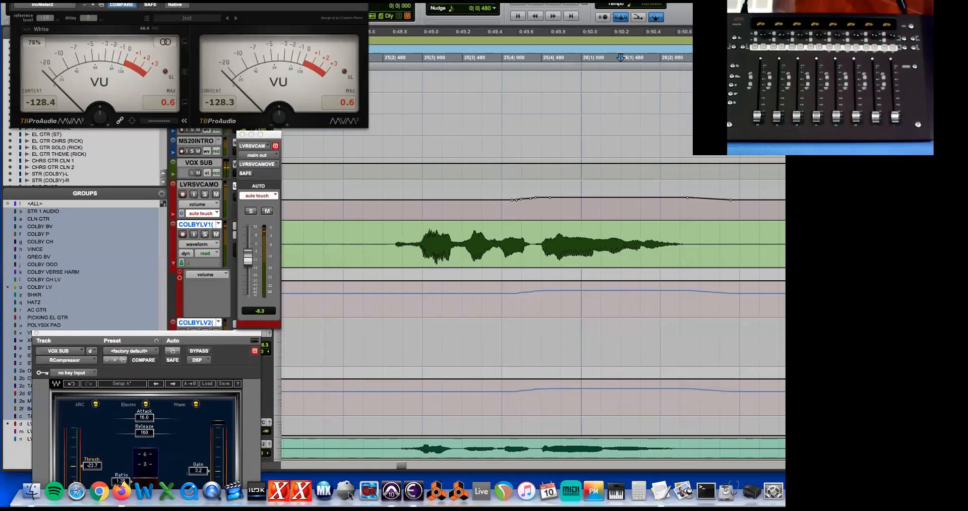
left_click_drag(269, 0, 254, 52)
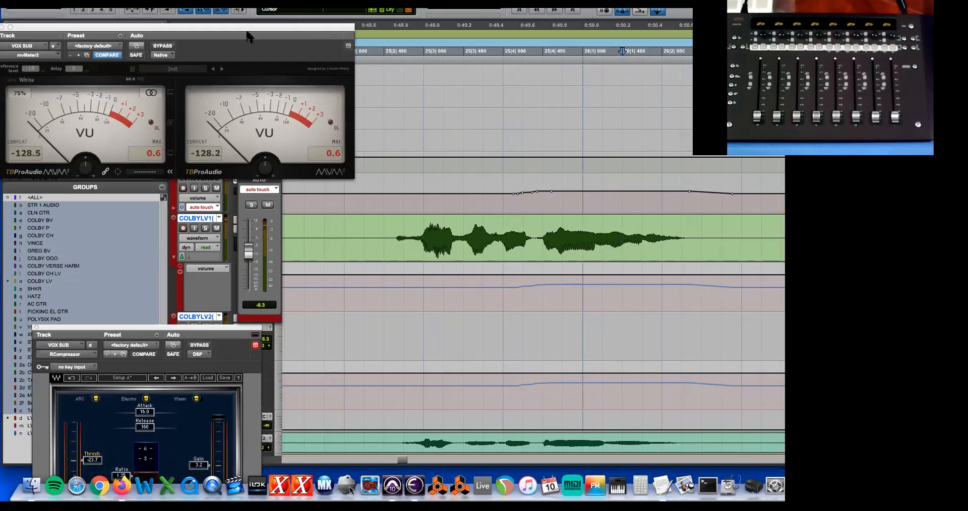
left_click(243, 3)
left_click(265, 53)
left_click(243, 3)
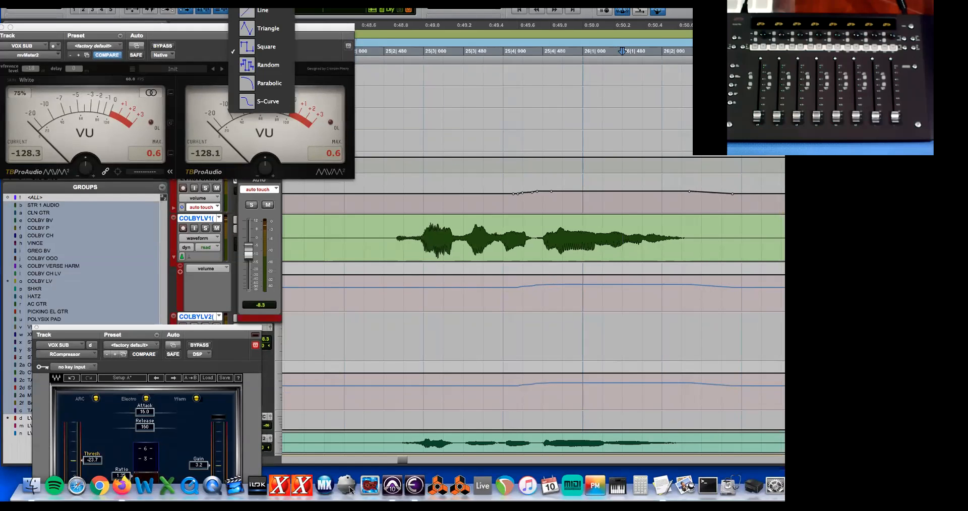
left_click(260, 2)
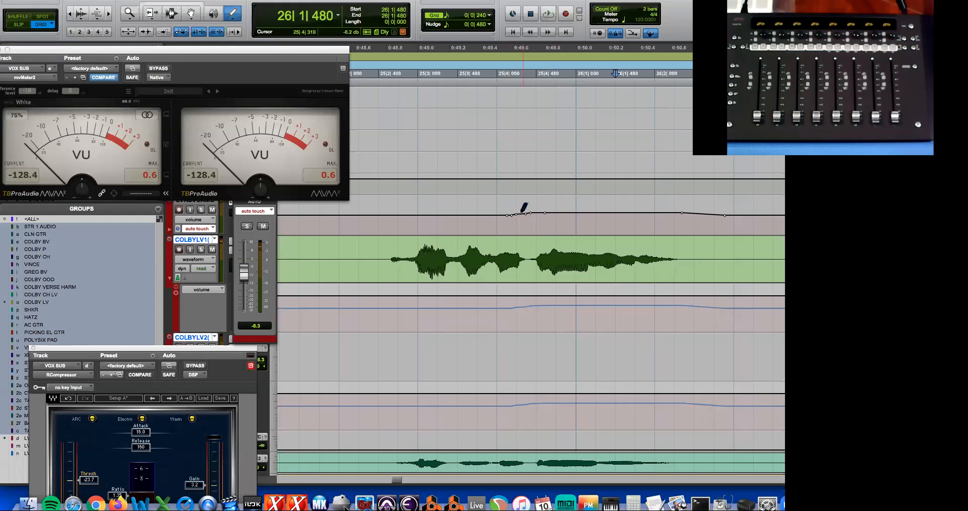
Step: Draw a freehand dip in the verse lead VCA volume around beat 4 of bar 25 and play it back from beat 3
left_click_drag(522, 193, 568, 213)
key("space")
key("space")
key("F7")
left_click(437, 312)
key("space")
key("space")
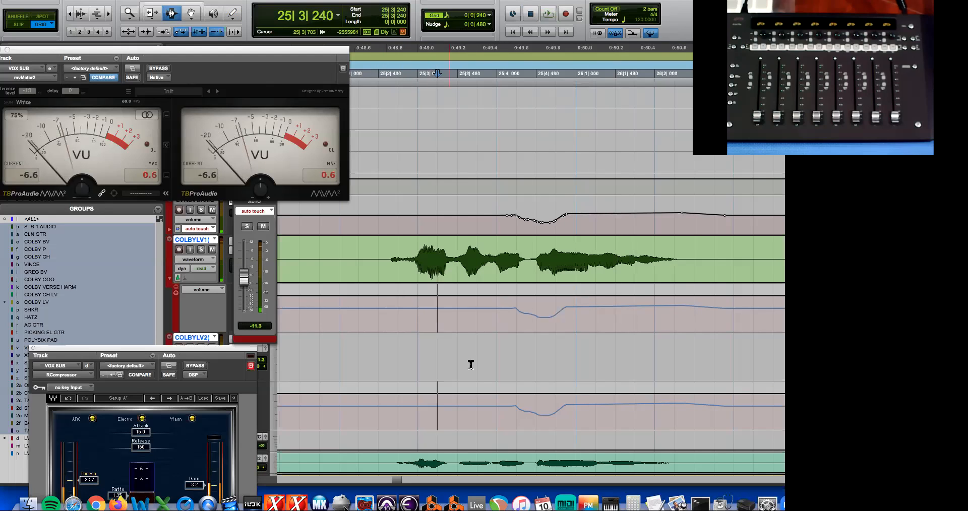
Step: Redraw the VCA volume around beat 4 of bar 25 as a shallower dip and play it back
left_click(230, 14)
left_click_drag(562, 216, 564, 216)
key("space")
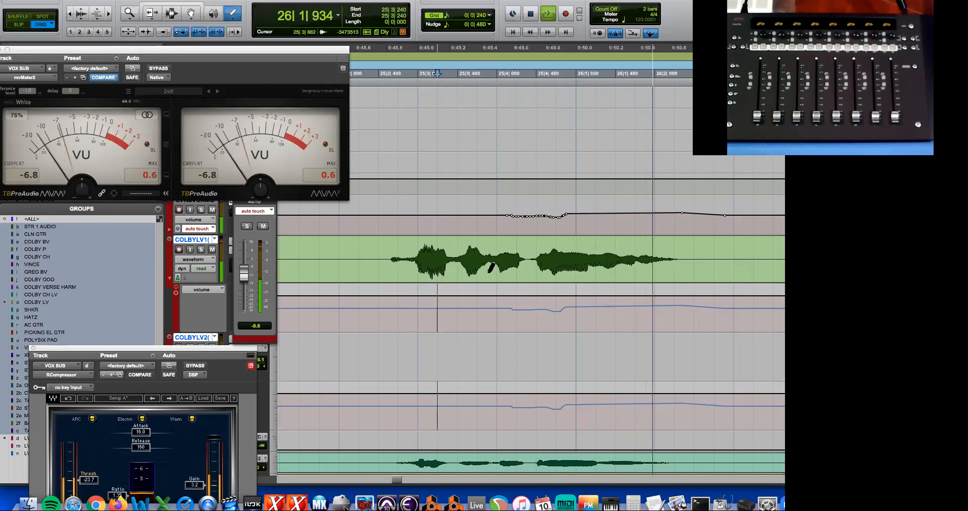
key("space")
Step: Move the VU meter window off the tools, shrink the meter to 50% and move the VCA fader window over the timeline
left_click_drag(271, 48, 314, 19)
left_click_drag(244, 20, 242, 11)
left_click(64, 73)
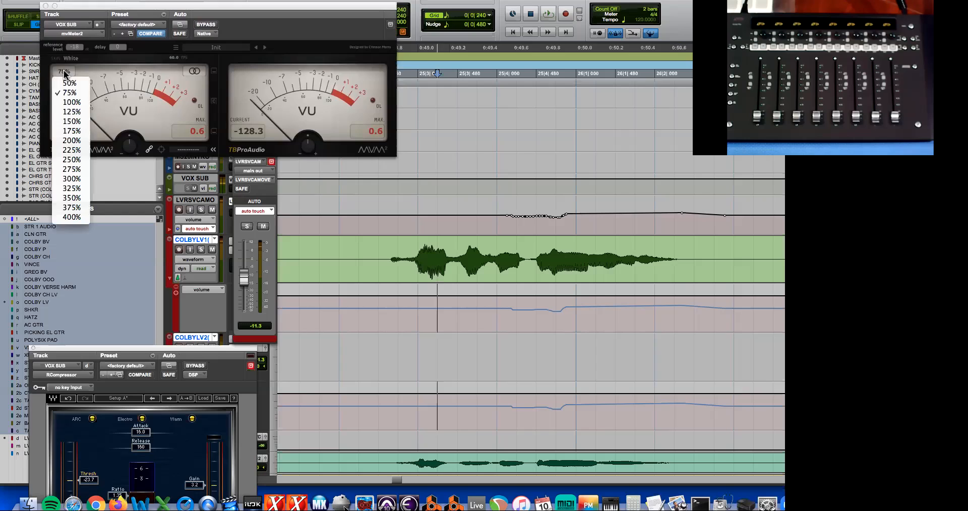
left_click(69, 83)
left_click_drag(265, 152, 376, 230)
Step: Ride the verse lead VCA fader up slightly near beat 2 of bar 26 and play the phrase back
key("space")
left_click_drag(336, 350, 335, 348)
key("space")
key("space")
key("space")
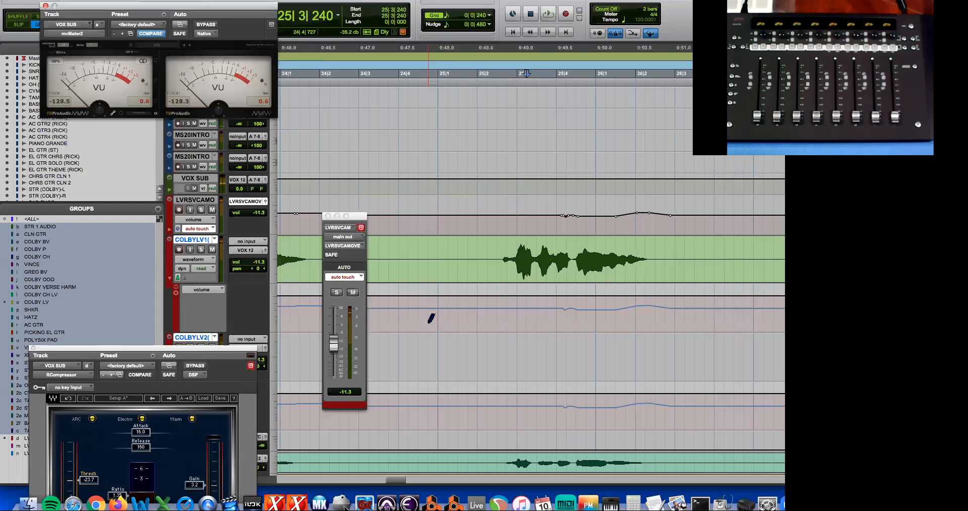
Step: Move the VU meter window below the tools and play the automated lead vocal from around bar 23, checking its level on the meter
left_click_drag(225, 11, 214, 82)
left_click(468, 363)
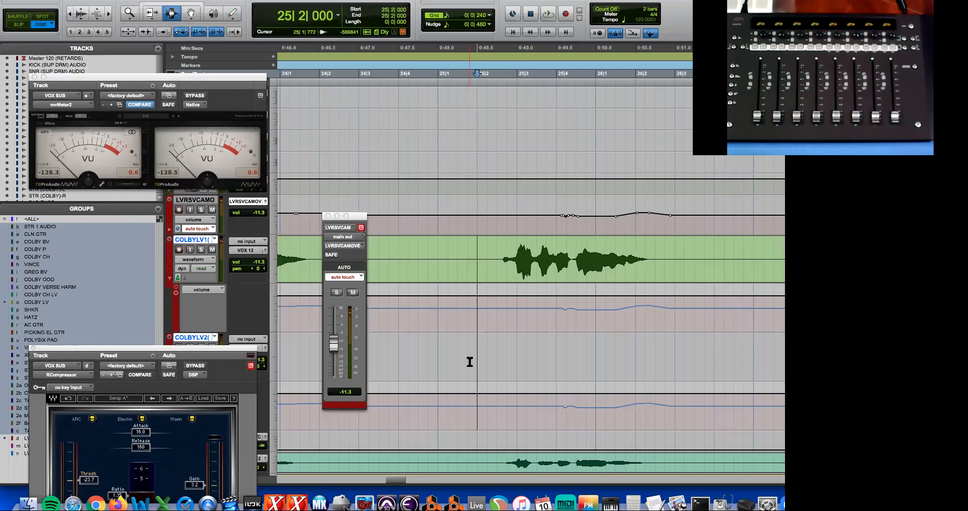
key("super+bracketleft")
left_click(399, 318)
key("space")
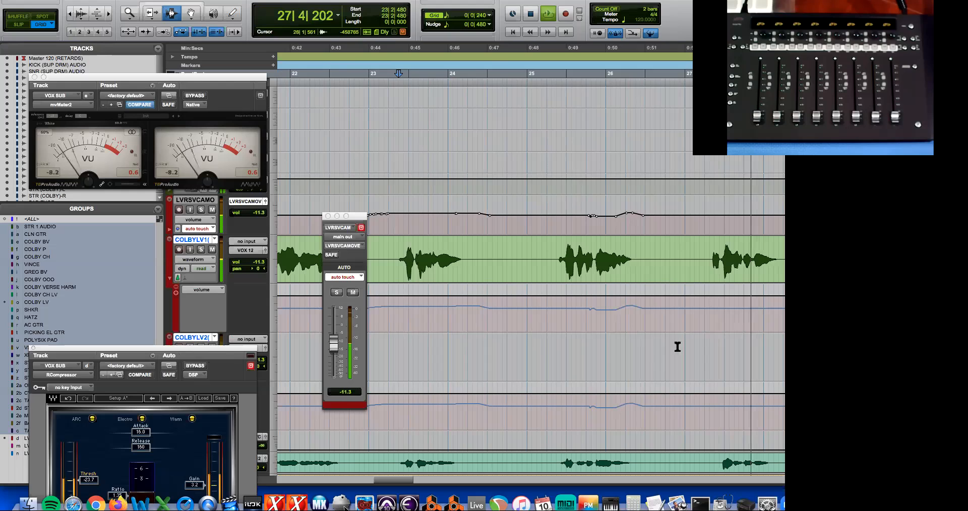
key("space")
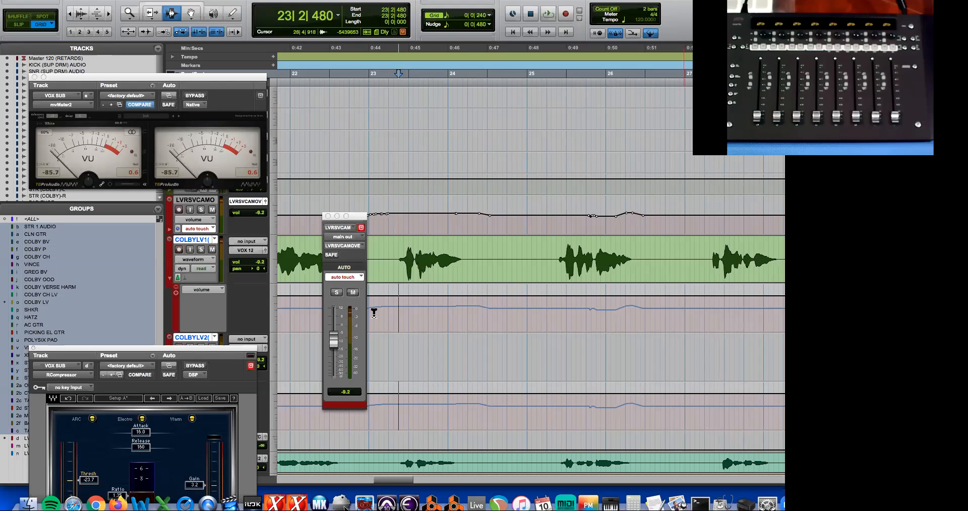
key("space")
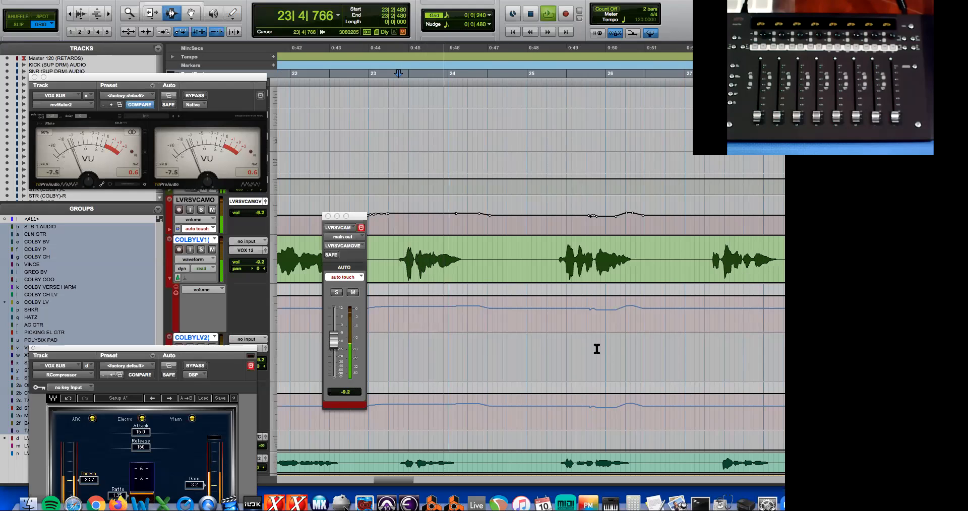
Step: Write a VCA volume boost over the phrase at bar 27 by riding the fader during playback, and play it back
left_click(689, 289)
key("space")
left_click_drag(333, 345, 333, 341)
key("space")
key("space")
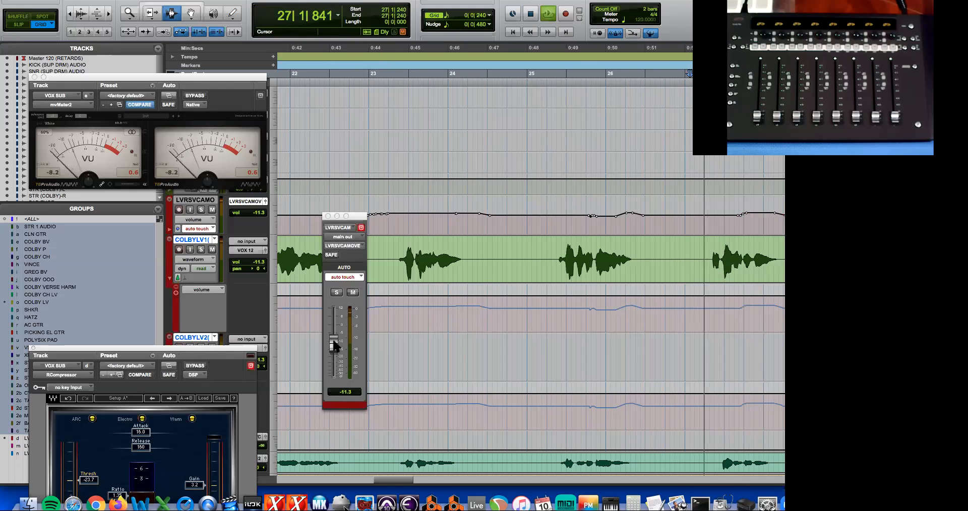
key("space")
key("space")
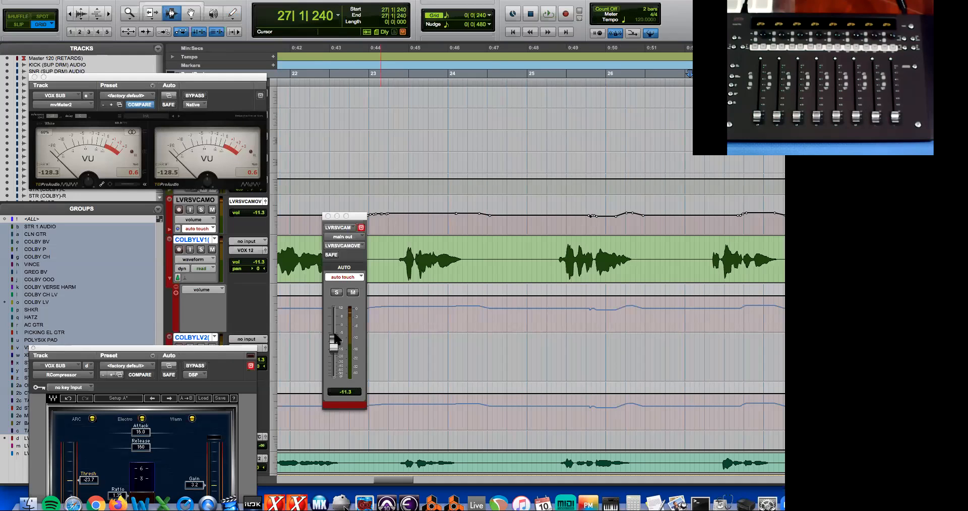
Step: Zoom out over verse 1, switch to the Mix window and set the verse lead VCA's automation mode to read
key("r")
key("r")
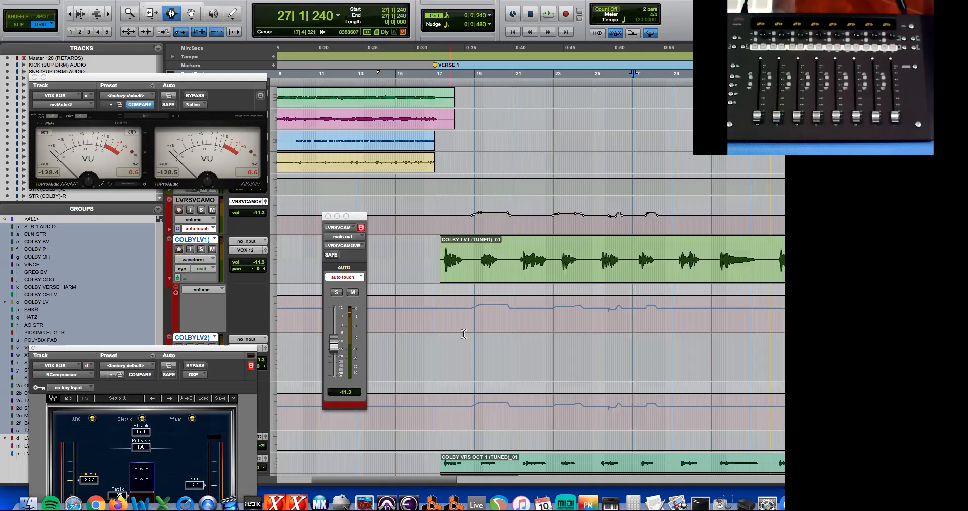
key("super+equal")
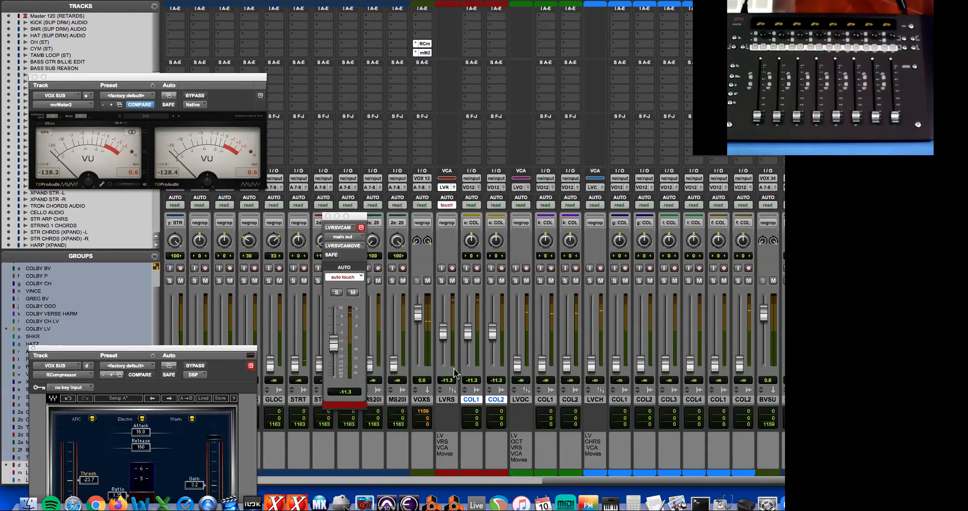
left_click(446, 205)
left_click(460, 198)
Step: Bring the vocal bus compressor fully into view below the VU meter and play the vocal repeatedly to check its level and compression
key("space")
key("space")
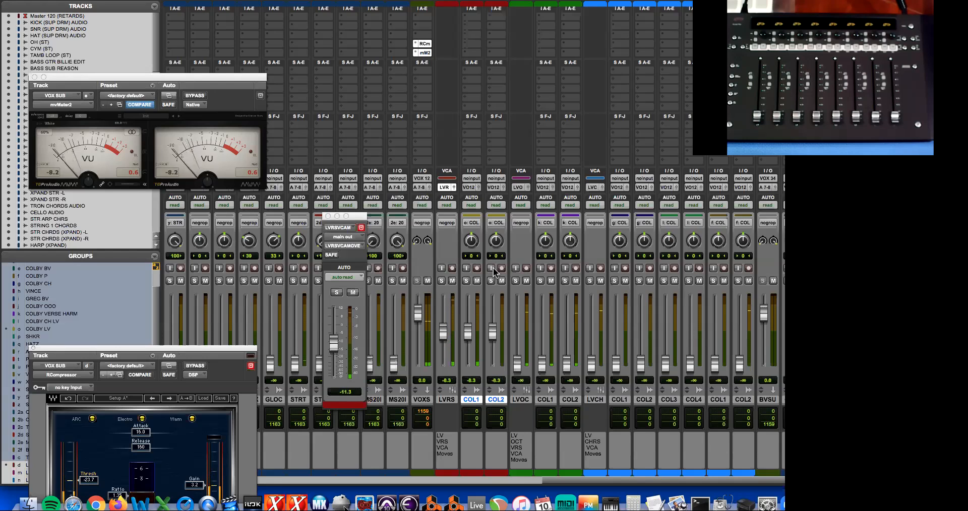
left_click_drag(238, 352, 276, 242)
key("space")
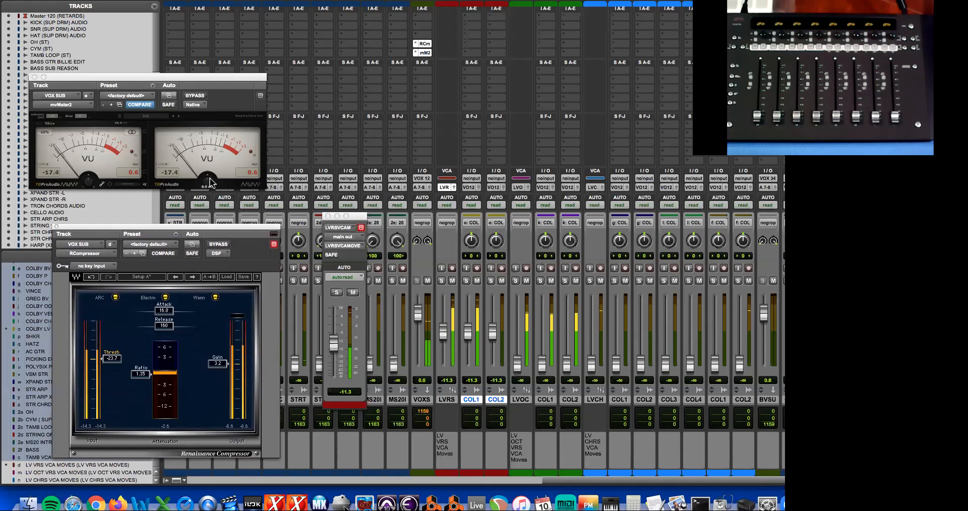
key("space")
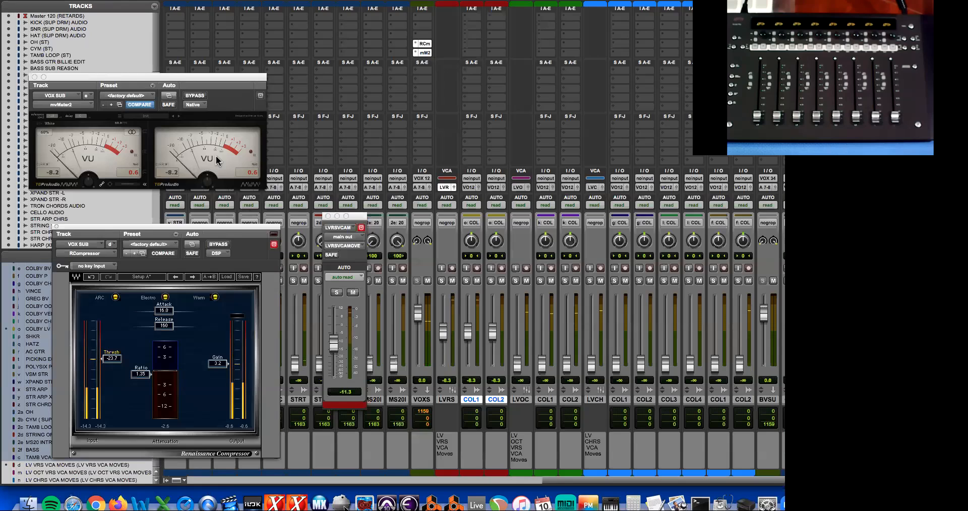
key("space")
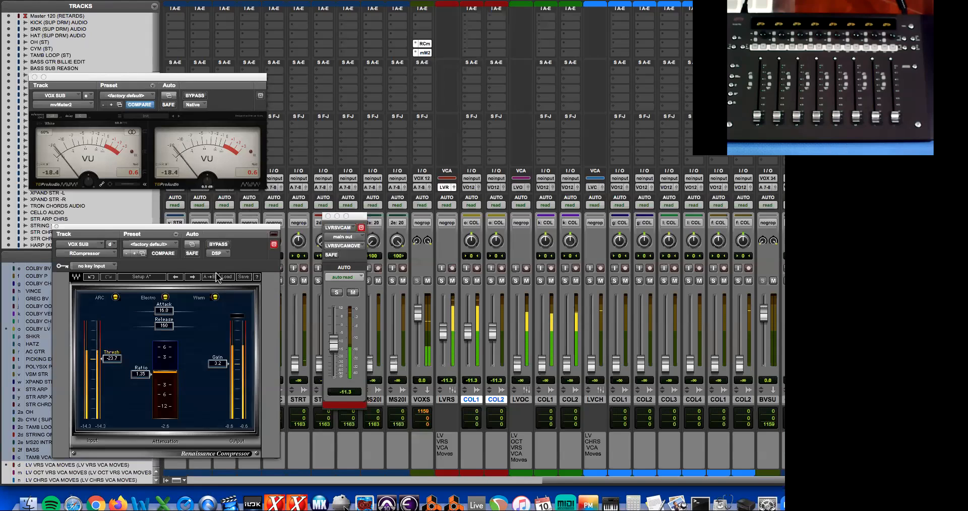
key("space")
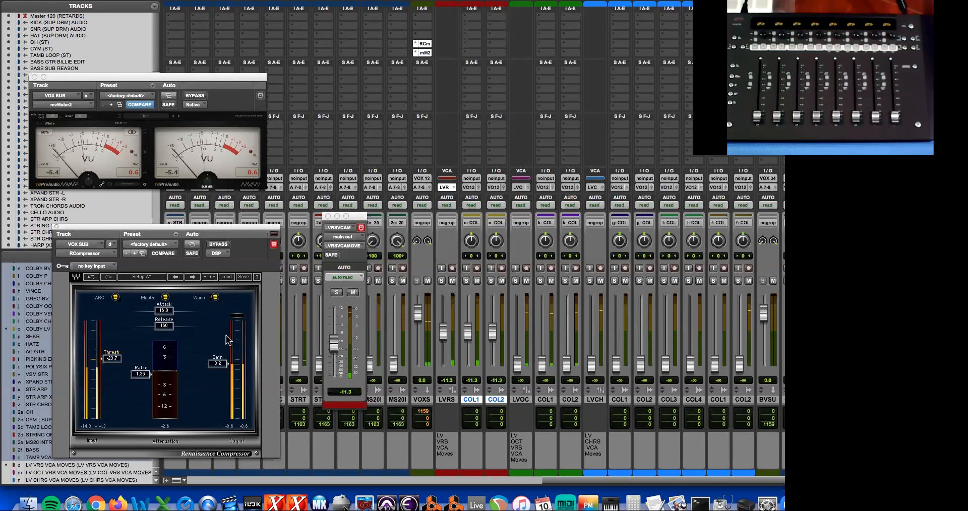
Step: Set the vocal bus compressor's output gain to 7.4 while checking the level on the VU meter during playback
left_click_drag(220, 365, 220, 358)
key("space")
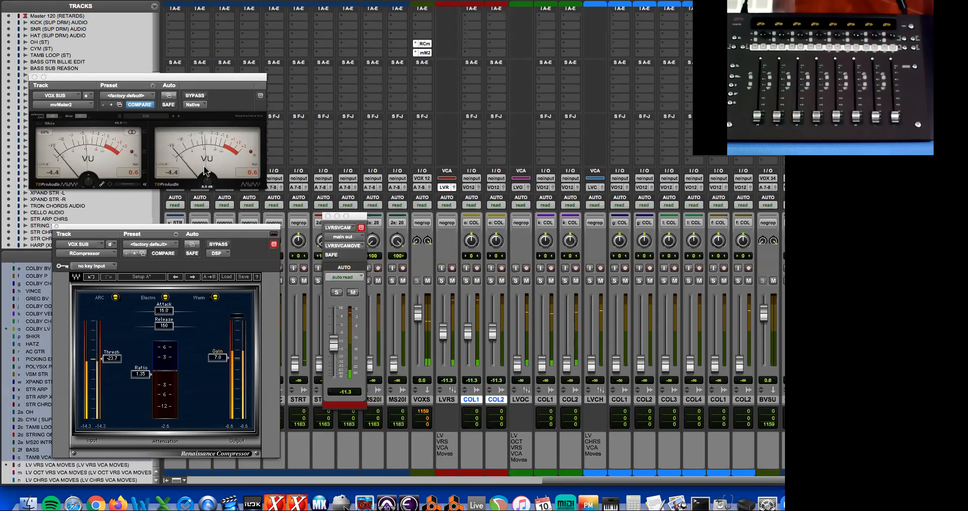
key("space")
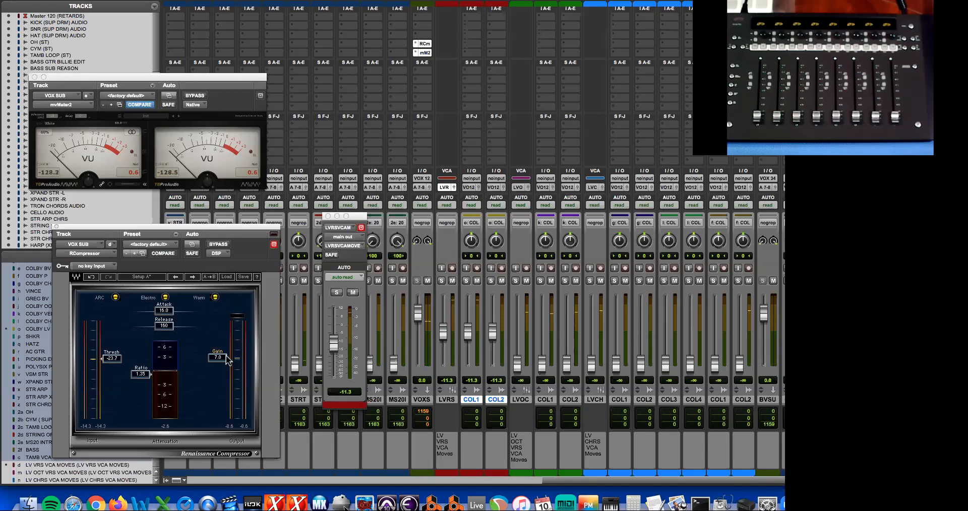
left_click_drag(226, 363, 226, 359)
key("space")
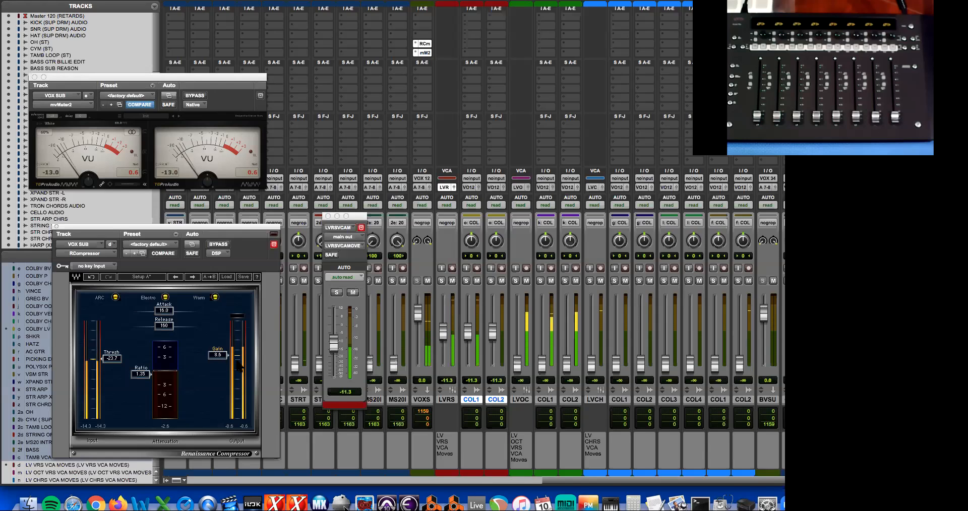
left_click_drag(226, 359, 226, 360)
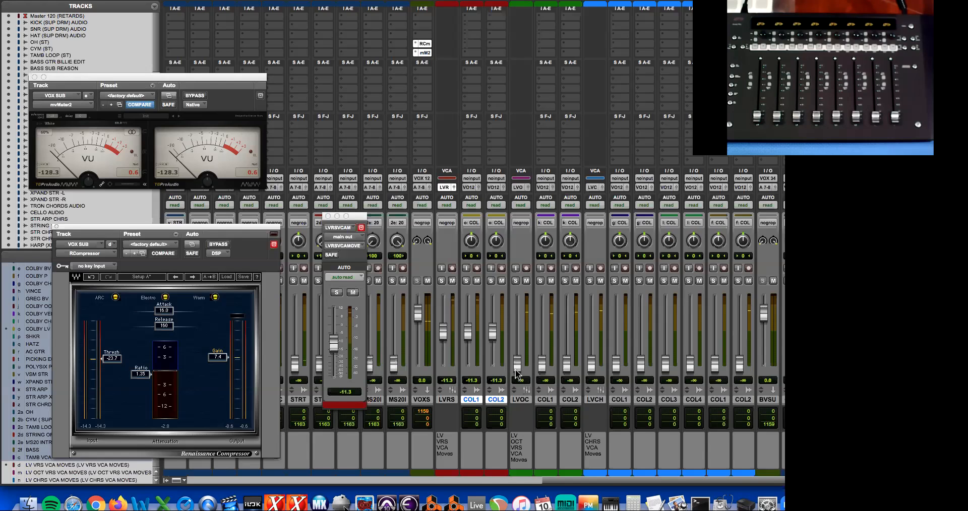
Step: Raise the verse octave vocal VCA fader to -15.4 dB
key("space")
left_click_drag(517, 367, 517, 342)
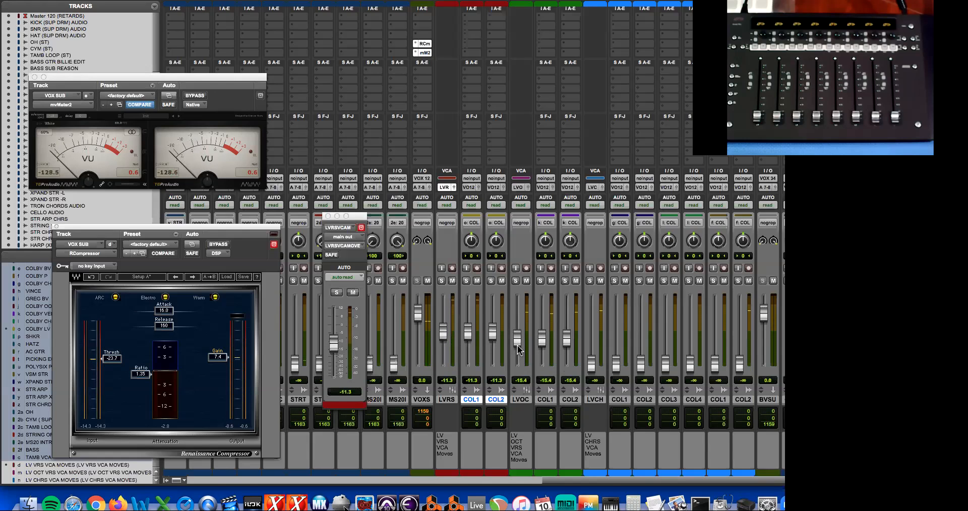
Step: Lower the verse octave vocal VCA fader to -20.5 dB and set the vocal bus compressor's output gain to 7.1
left_click_drag(516, 342, 517, 354)
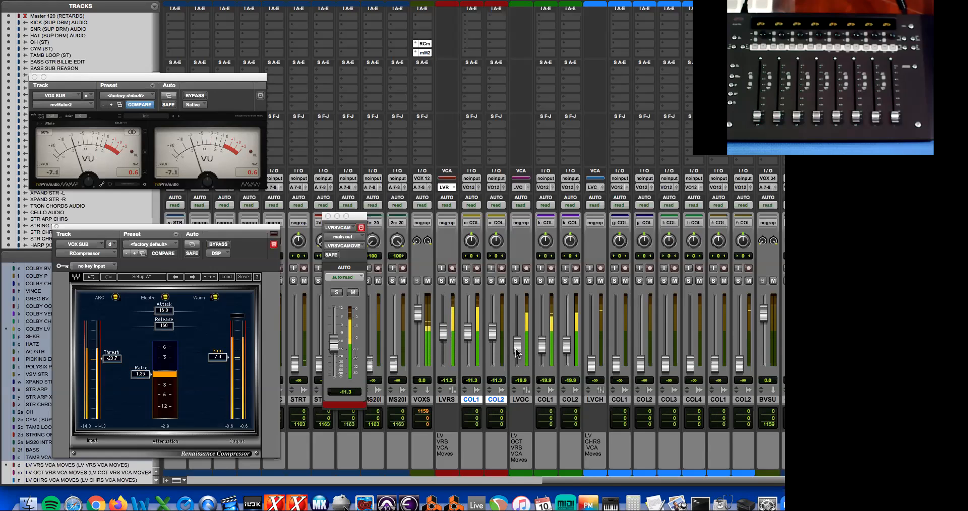
left_click_drag(517, 351, 518, 353)
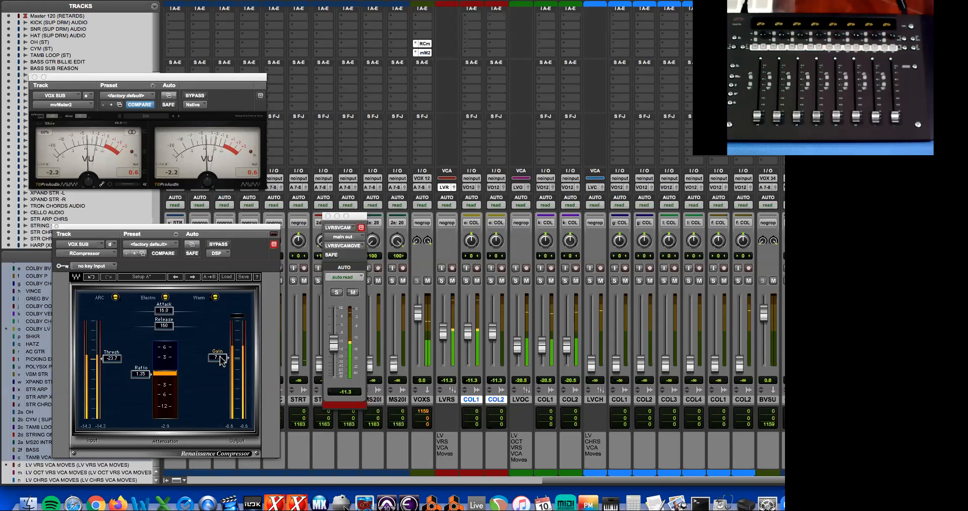
key("space")
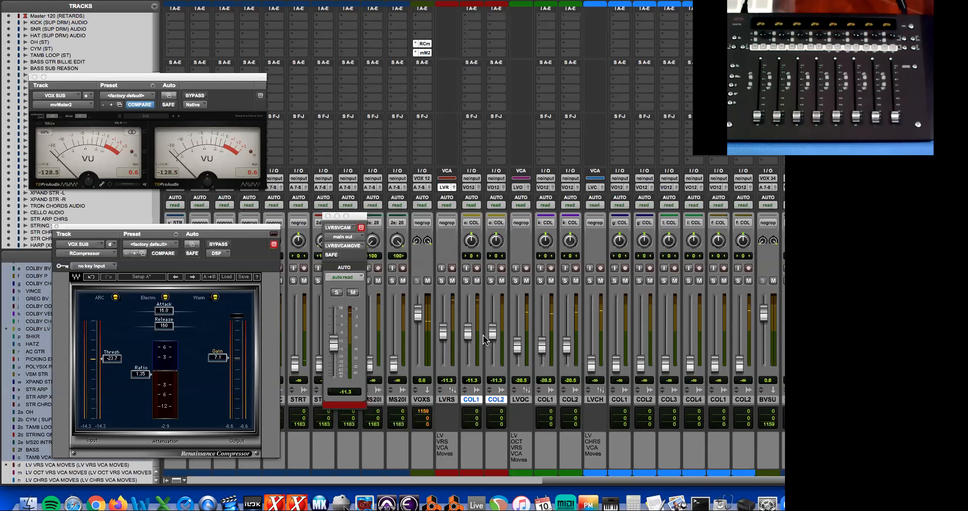
Step: Move the compressor window off the verse octave vocal tracks in the Edit window and return to the Mix window
key("super+equal")
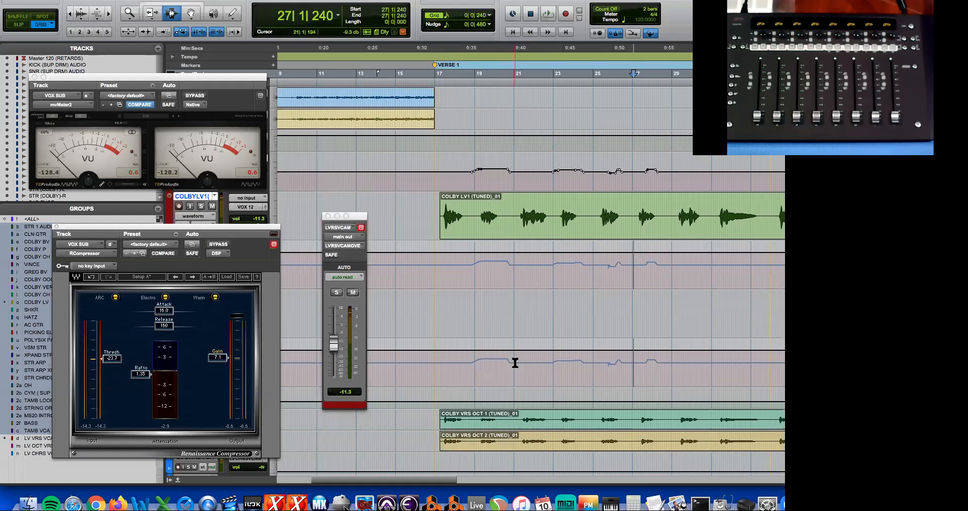
scroll(514, 363, "down", 2)
left_click_drag(251, 227, 161, 238)
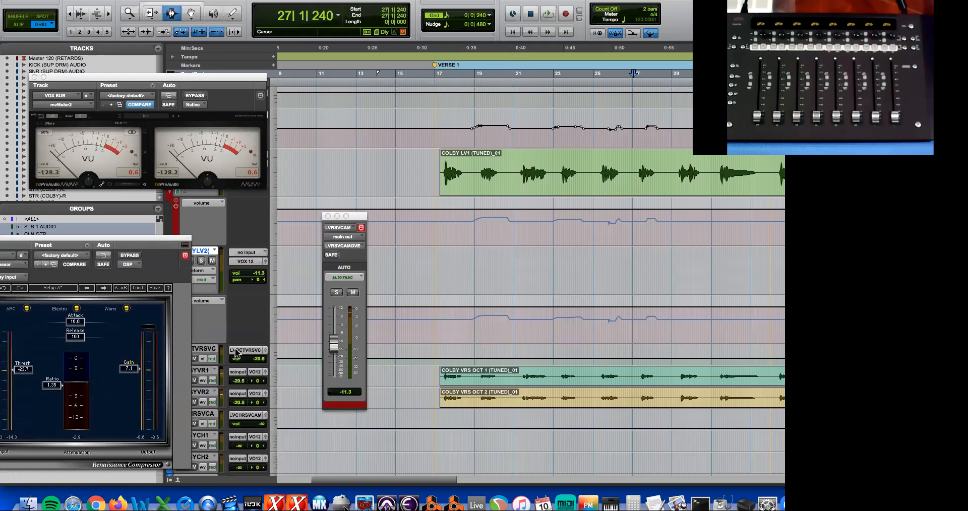
key("super+equal")
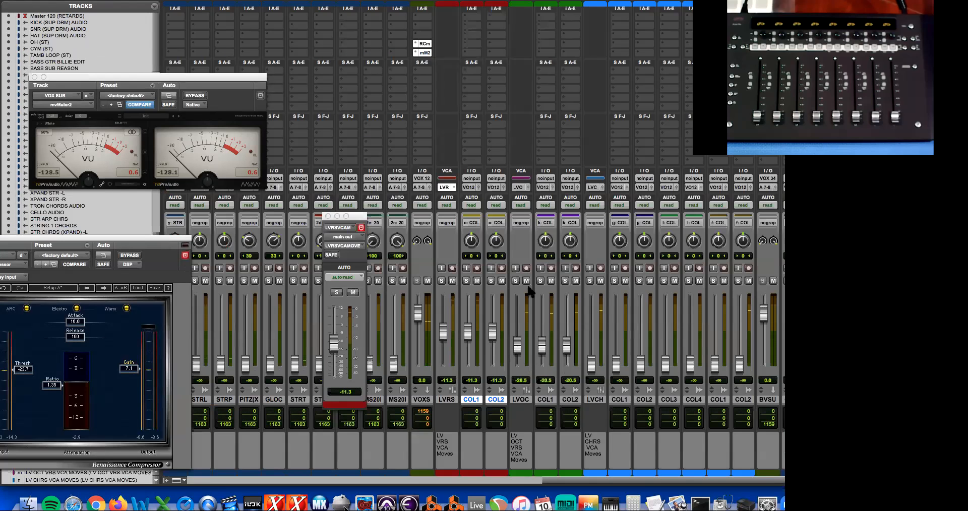
Step: Pan the two verse octave vocals apart to 55 left and 54 right and lower their VCA fader to -23.8 dB
left_click_drag(549, 245, 555, 322)
left_click_drag(570, 242, 570, 204)
left_click_drag(545, 245, 543, 260)
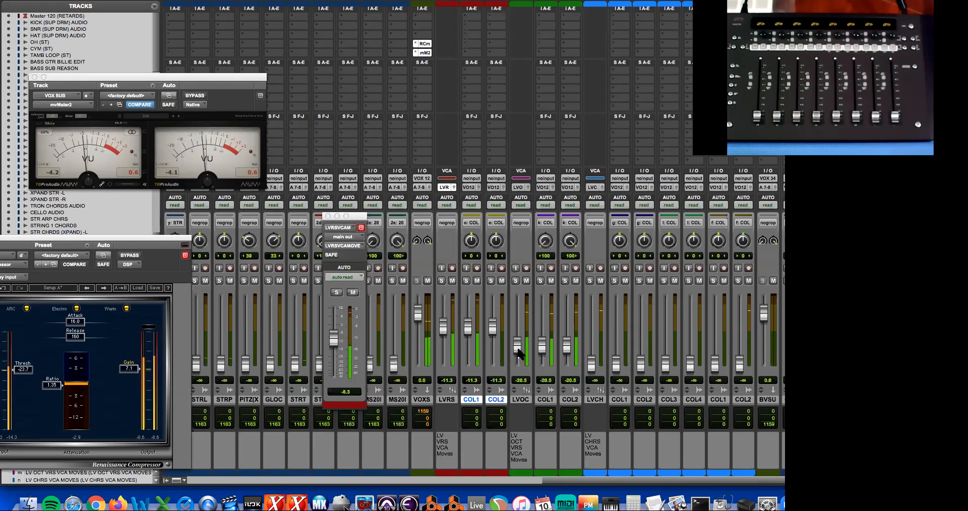
left_click_drag(546, 242, 548, 225)
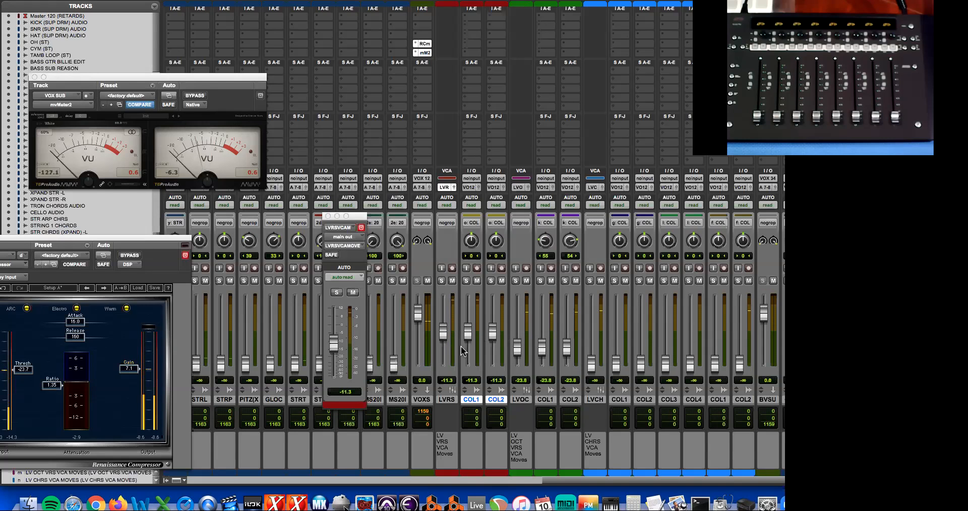
Step: Check the lead vocal automation in the Edit window and lower the two grouped verse lead vocal faders to -16.8 dB in the mixer
key("super+equal")
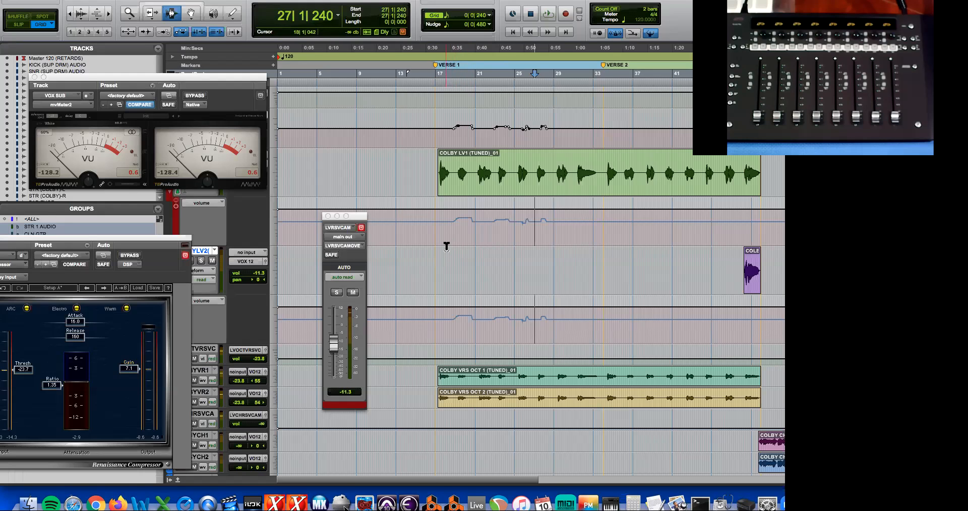
key("super+equal")
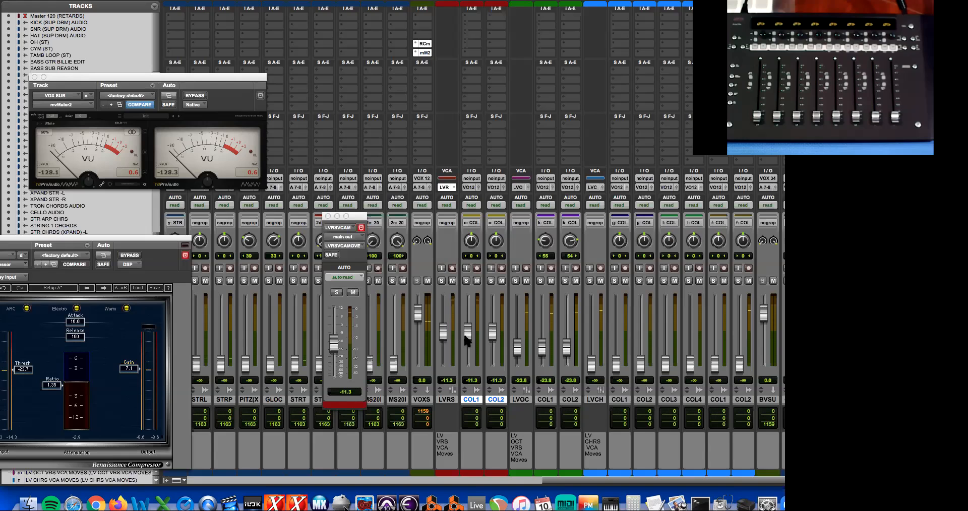
key("space")
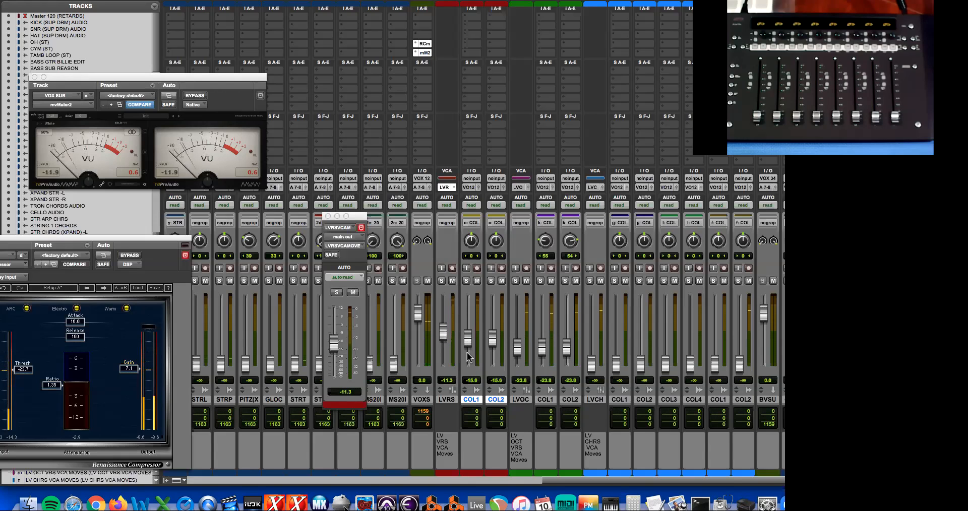
left_click_drag(467, 347, 467, 350)
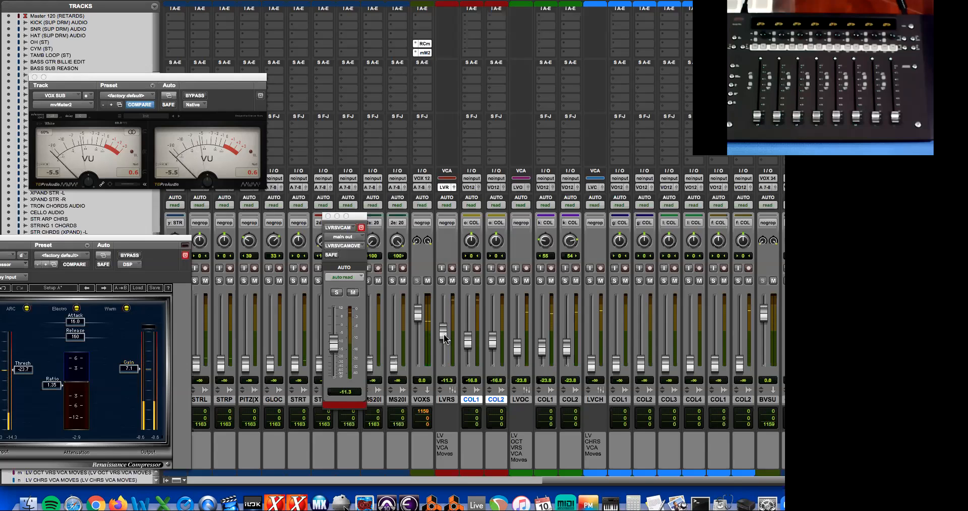
Step: Play verse 1 from 18|2|720, try the grouped lead vocal faders at -8.4 dB, and set them to -18.2 dB in the mixer
key("super+equal")
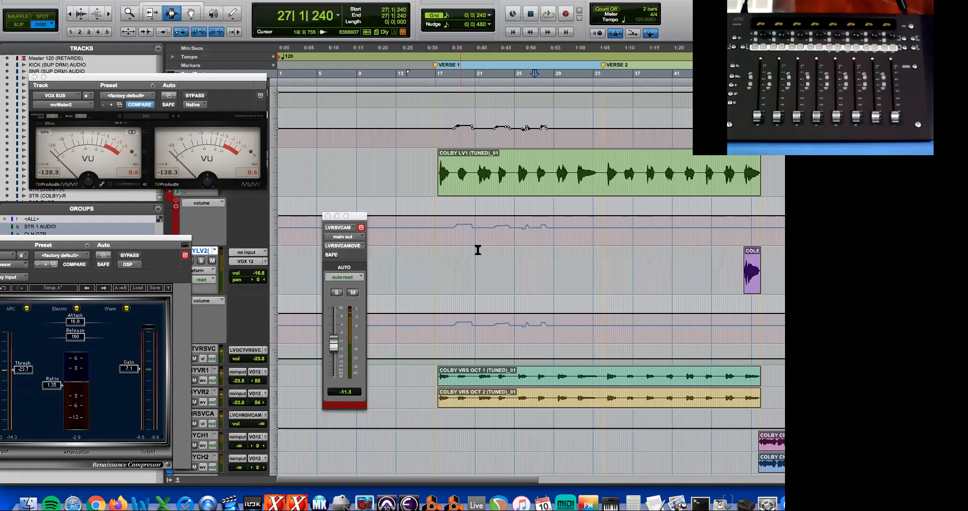
left_click(448, 238)
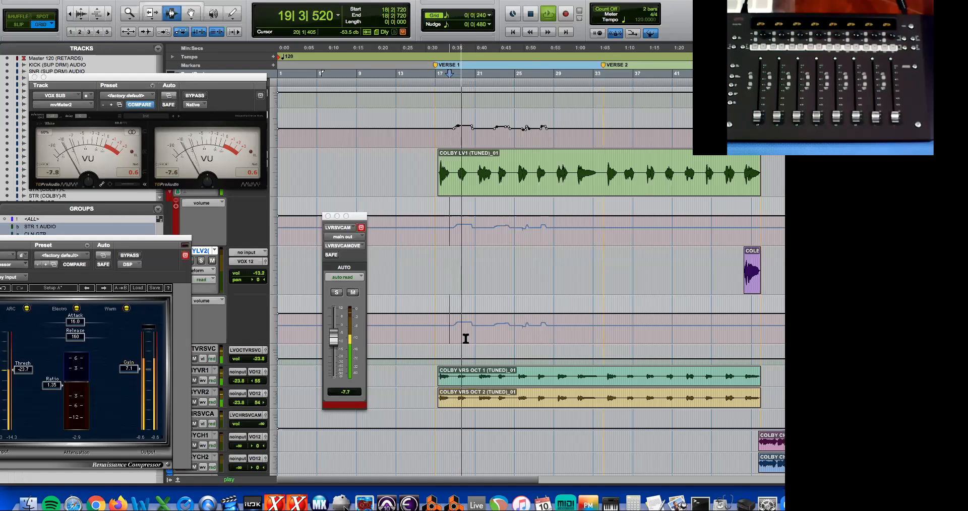
key("super+equal")
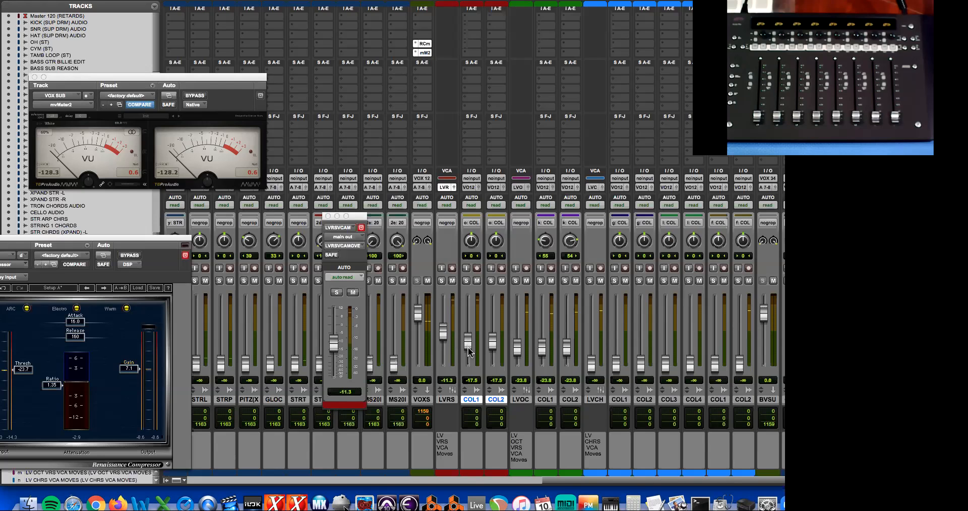
left_click_drag(468, 348, 468, 338)
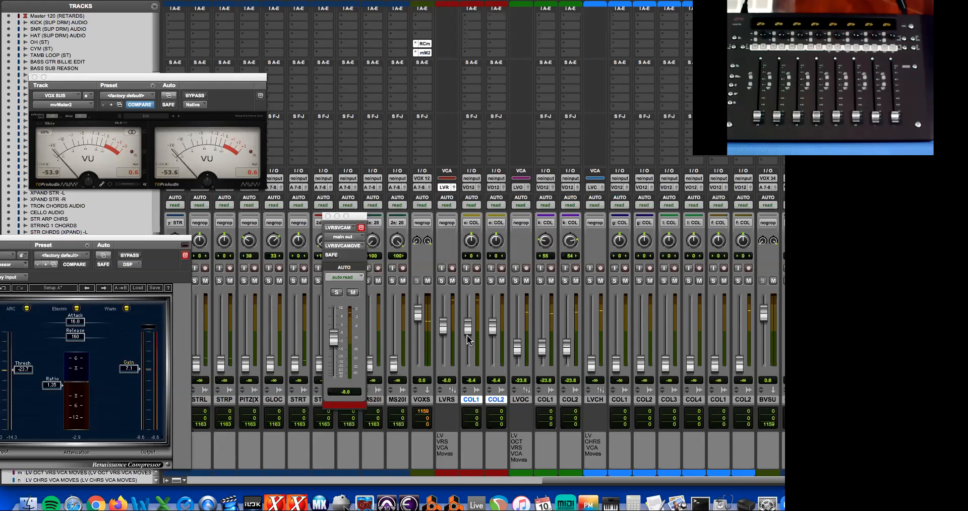
left_click_drag(468, 332, 465, 351)
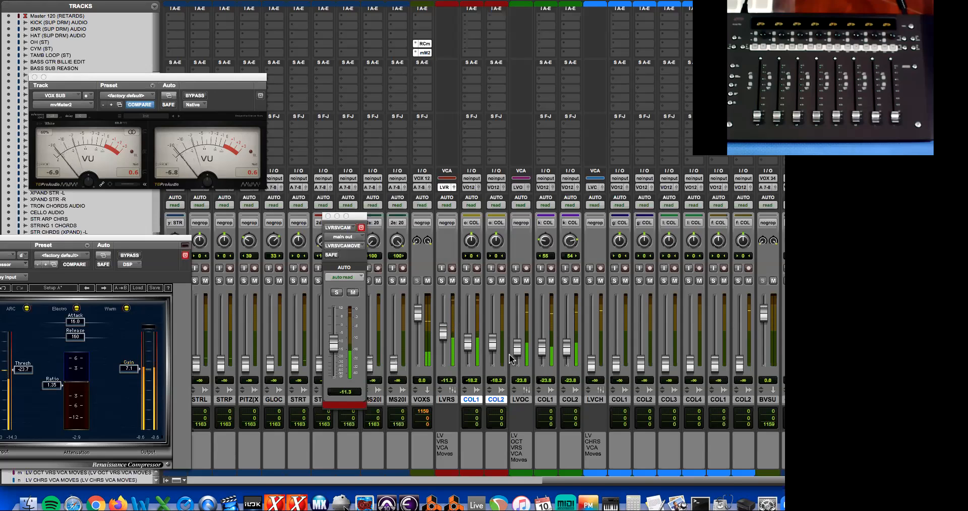